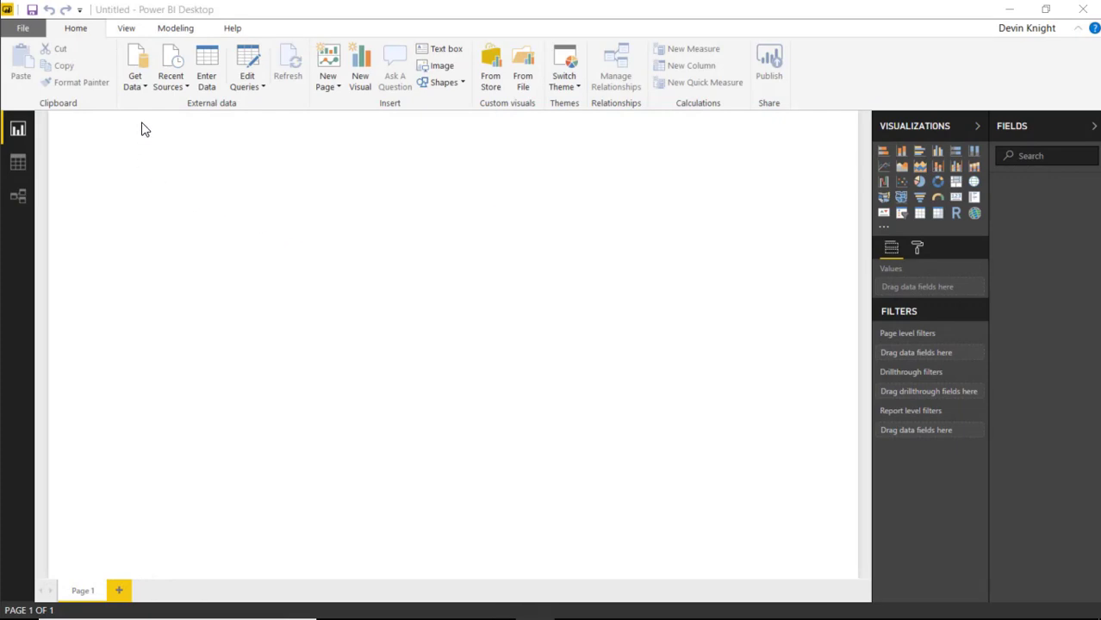
Step: Connect to the Excel workbook Monthly State Sales.xlsx in the Data folder of Power BI Custom Visuals
left_click(138, 87)
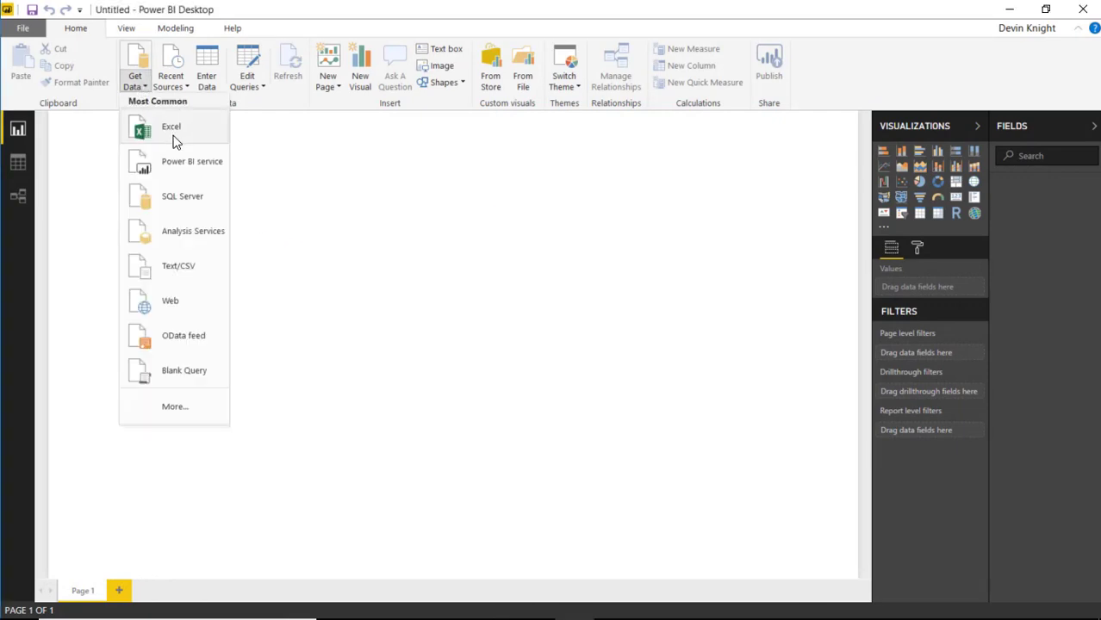
left_click(169, 129)
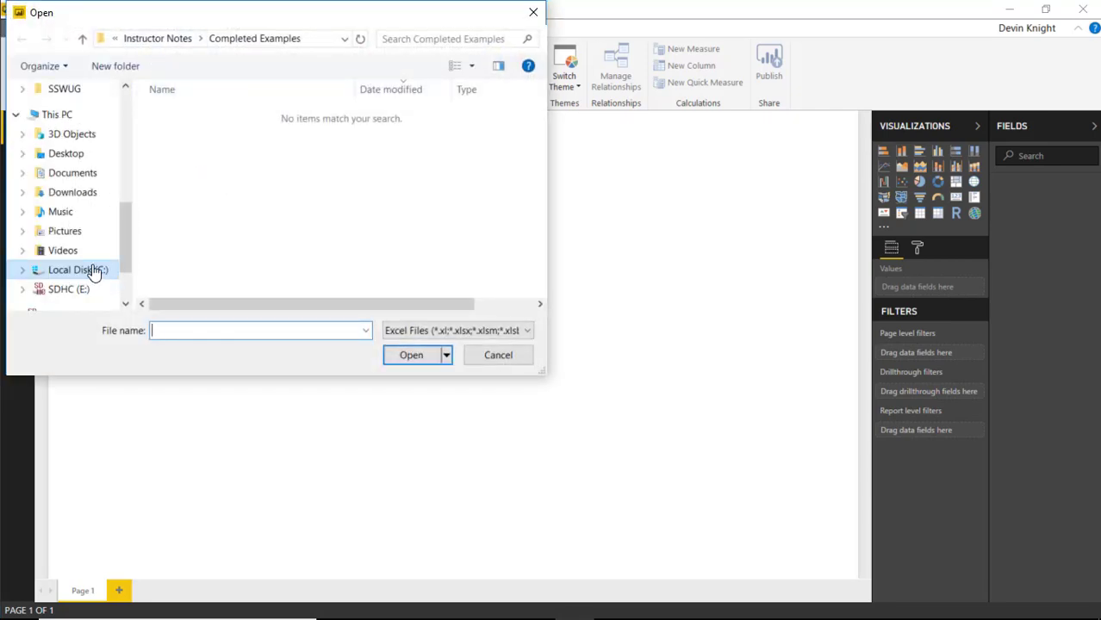
left_click(176, 39)
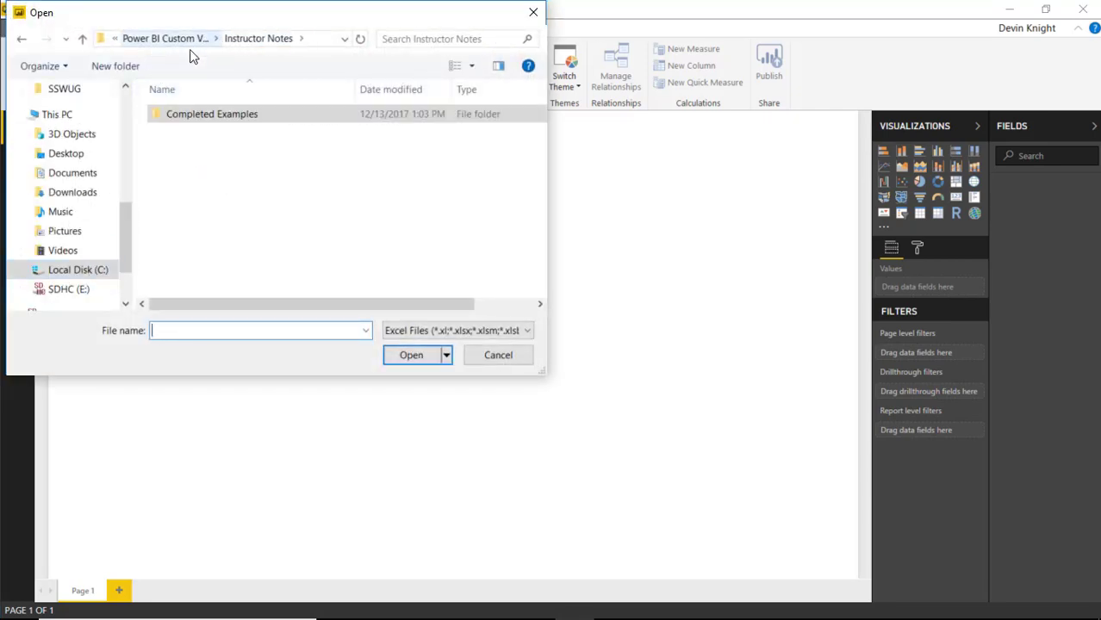
left_click(172, 39)
double_click(194, 131)
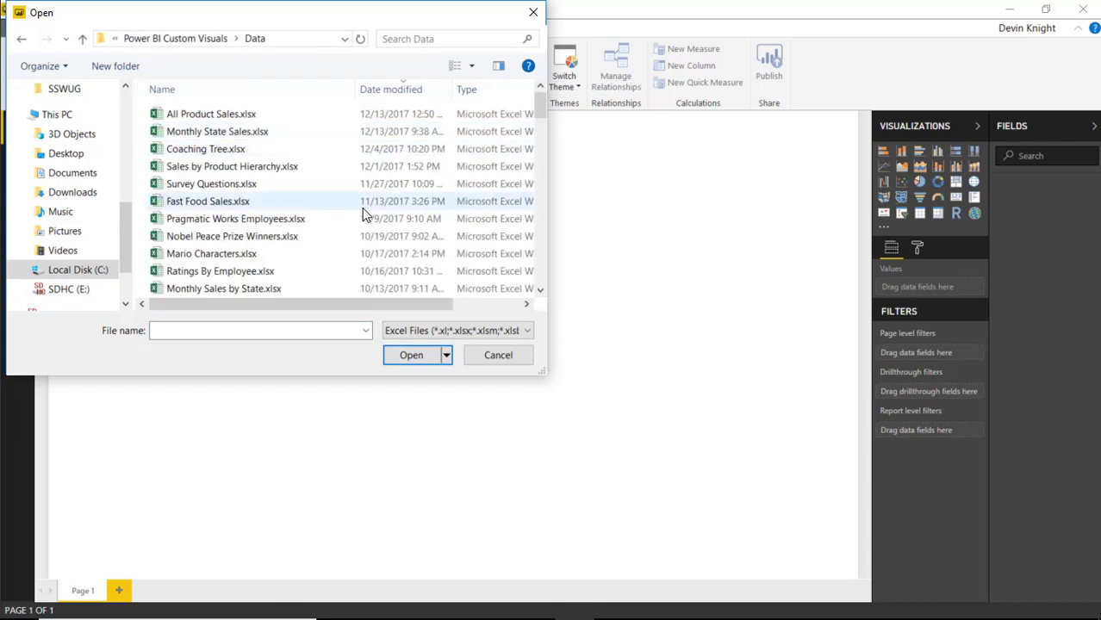
left_click(249, 134)
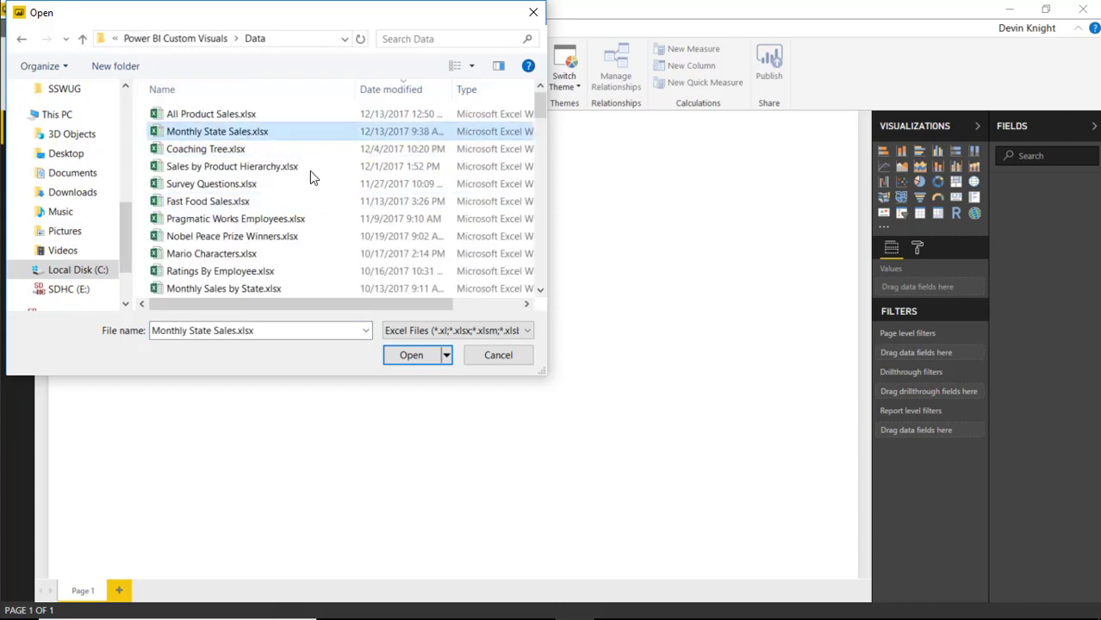
left_click(412, 356)
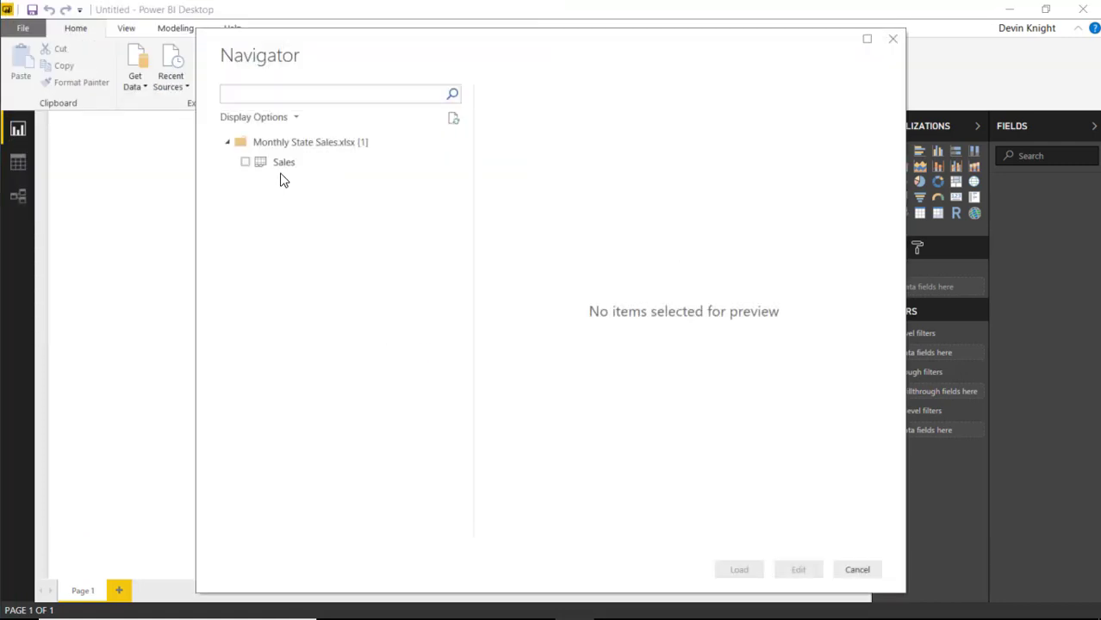
Step: Preview the Sales table of the workbook and load it into the report
left_click(285, 168)
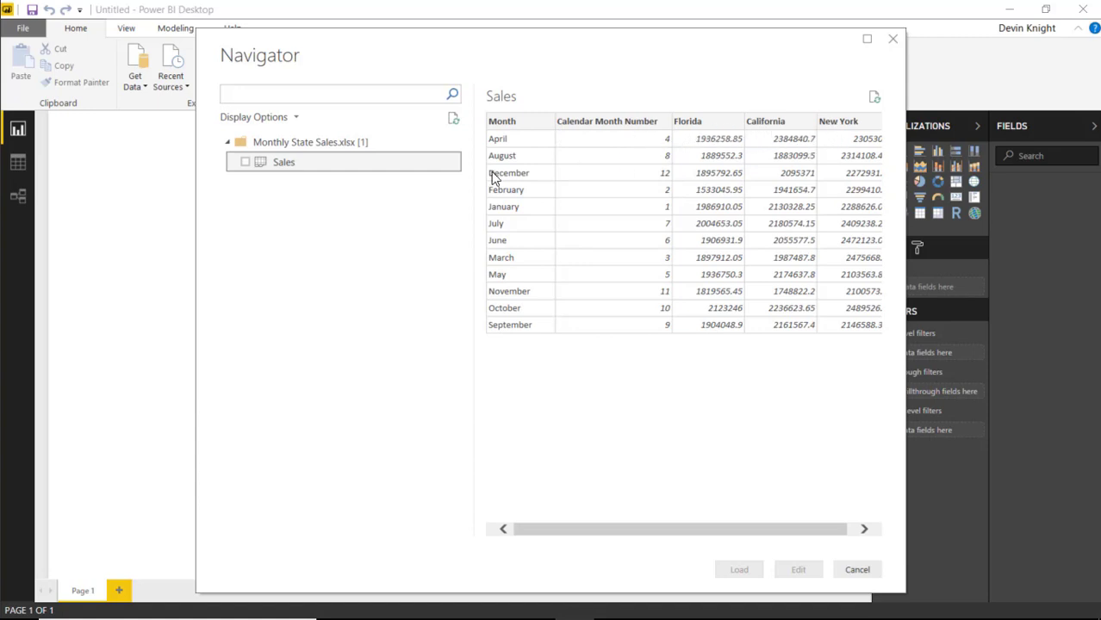
left_click(246, 163)
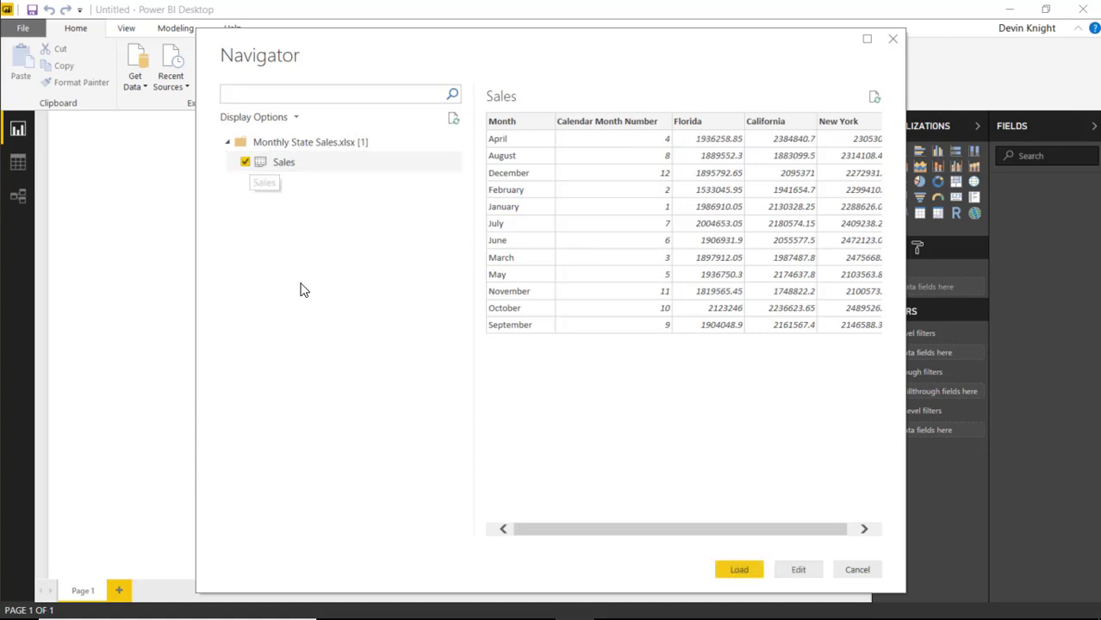
left_click(741, 570)
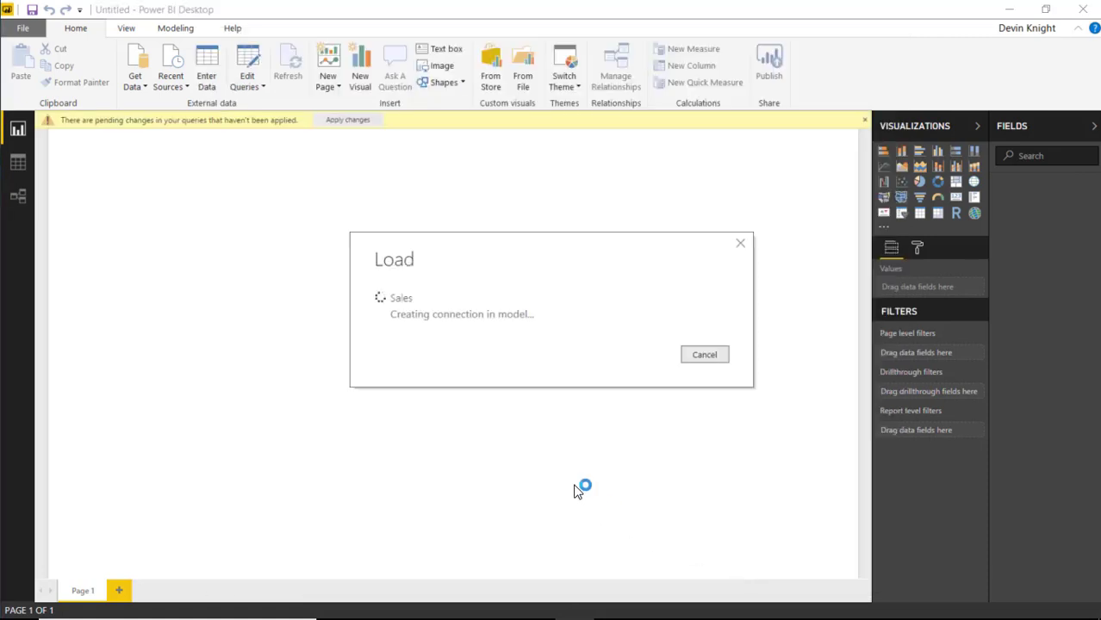
Step: Search the custom visuals store for "linechart" and import the ChartAccent - LineChart visual
left_click(491, 73)
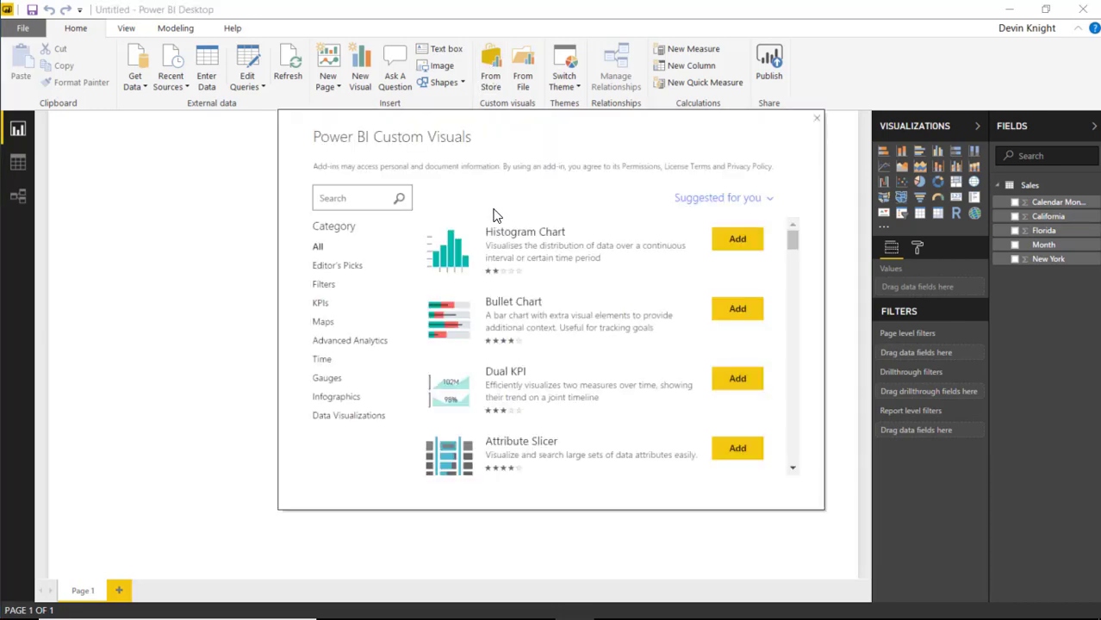
type("linechart")
key("Return")
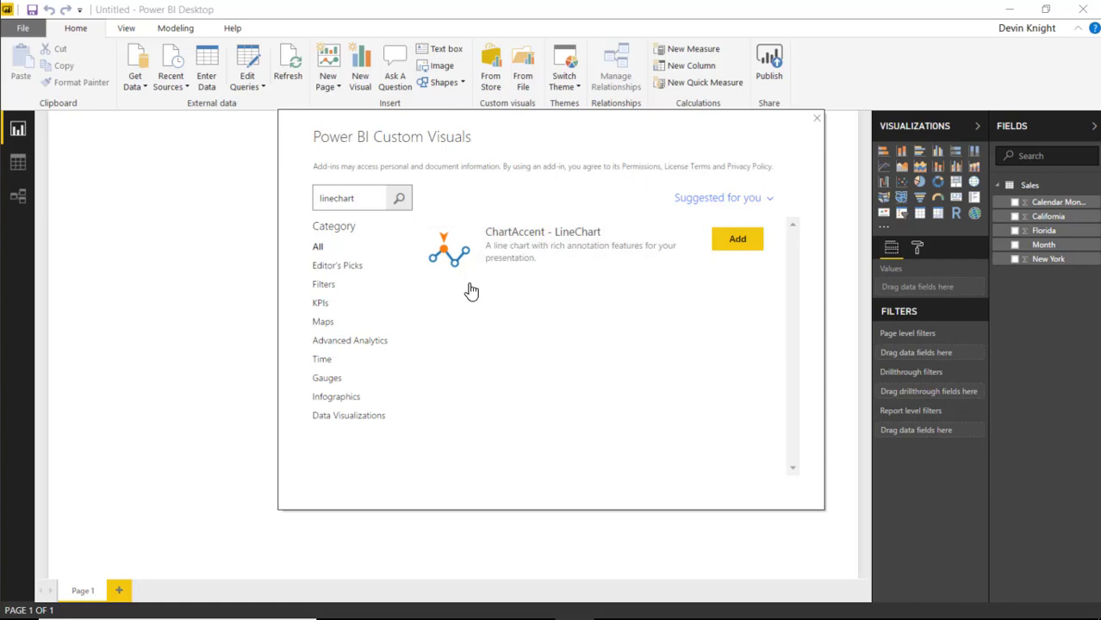
left_click(737, 243)
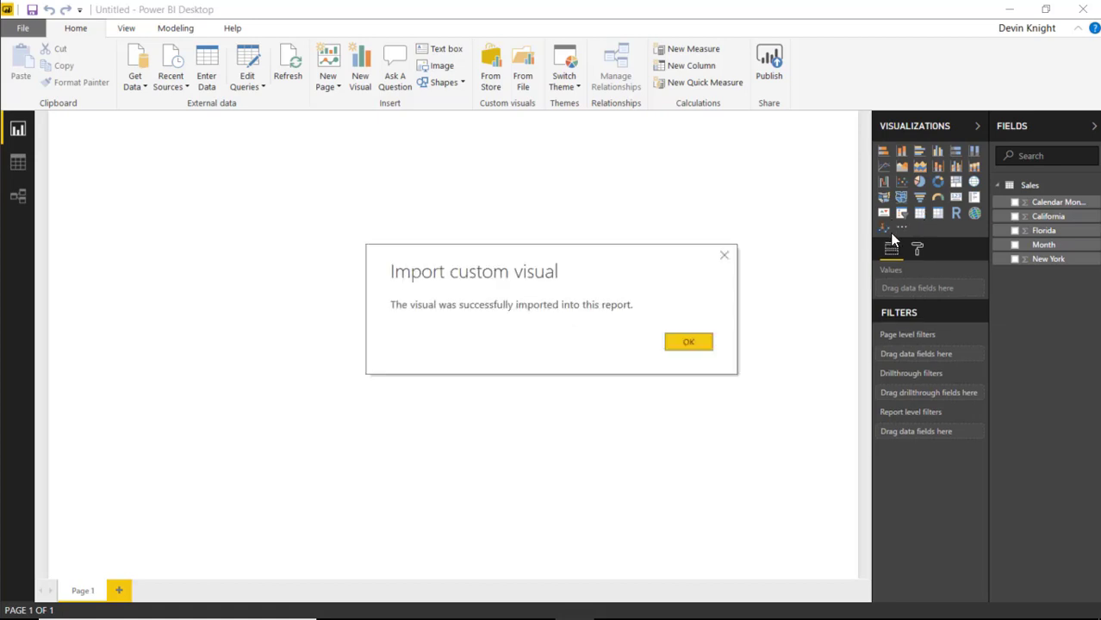
left_click(688, 343)
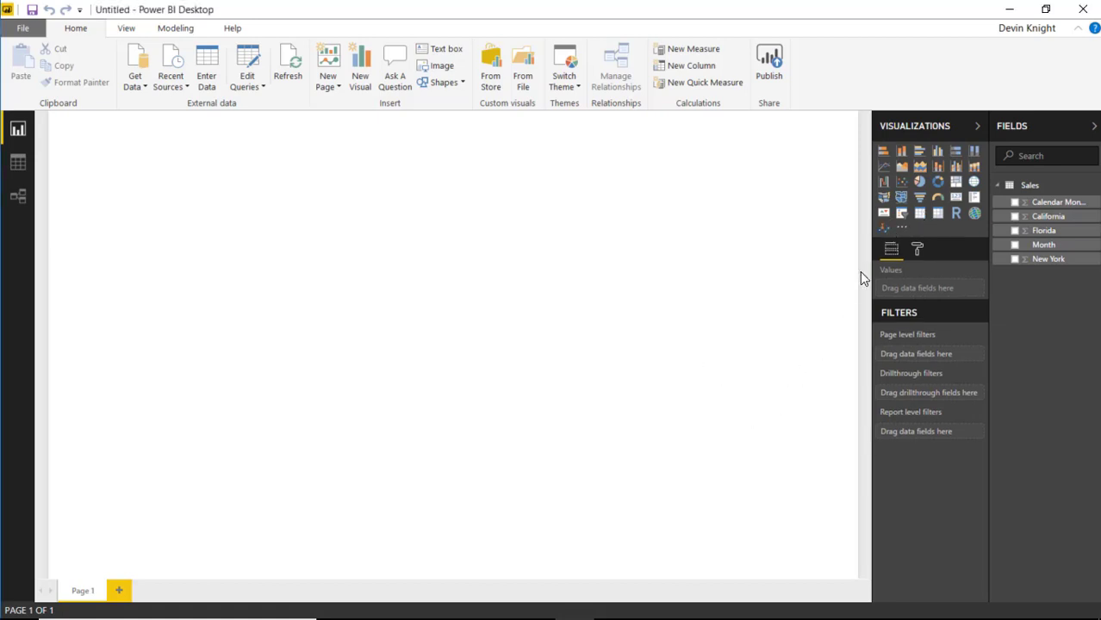
Step: Place a ChartAccent - LineChart visual on the page and enlarge it to cover most of the canvas
left_click(883, 229)
left_click_drag(231, 312, 780, 573)
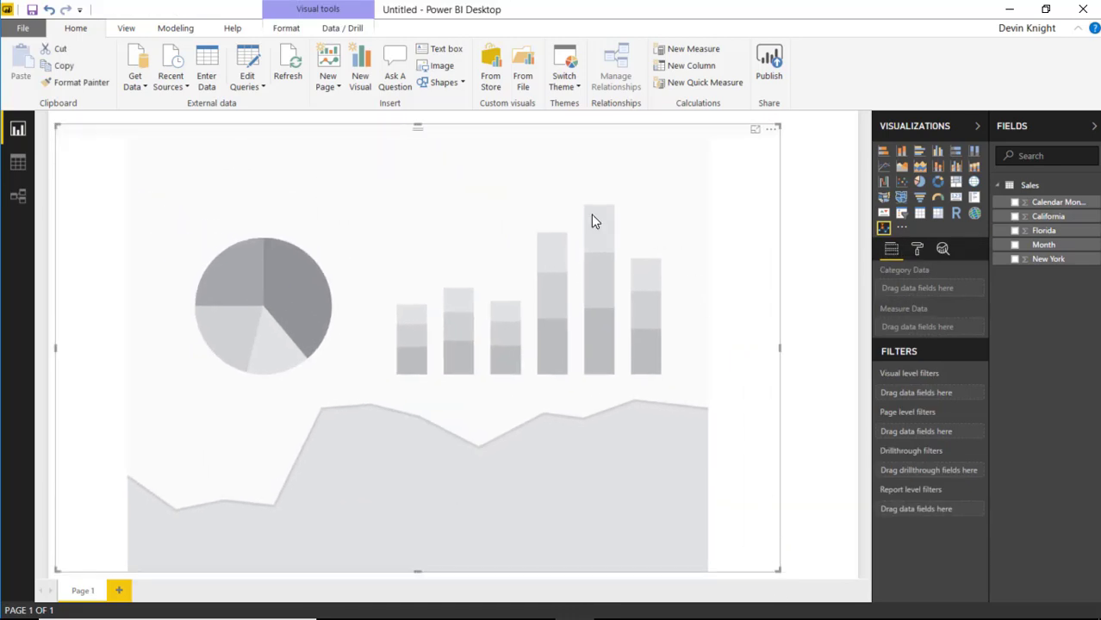
left_click_drag(417, 128, 418, 115)
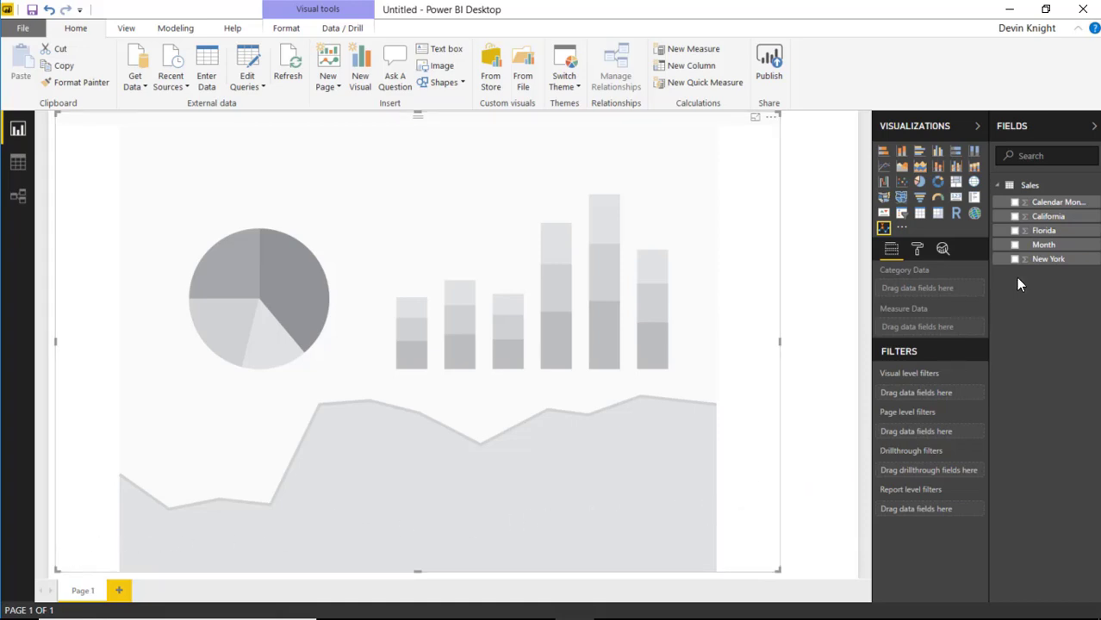
Step: Assign Month as the chart's category data and California, Florida and New York as its measure data
left_click(1014, 245)
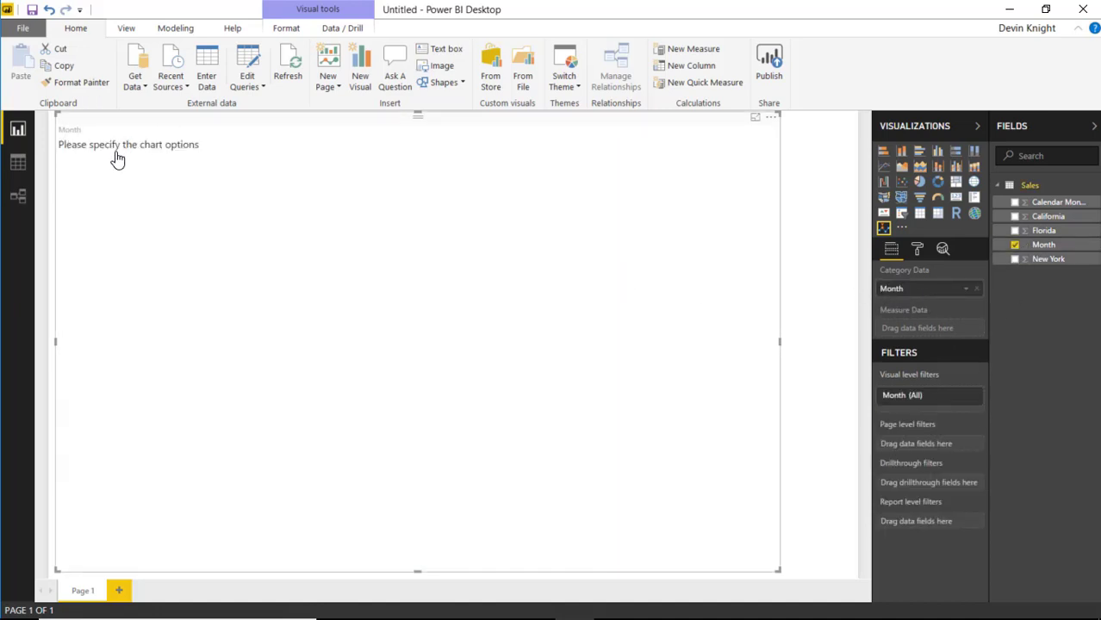
left_click(1015, 216)
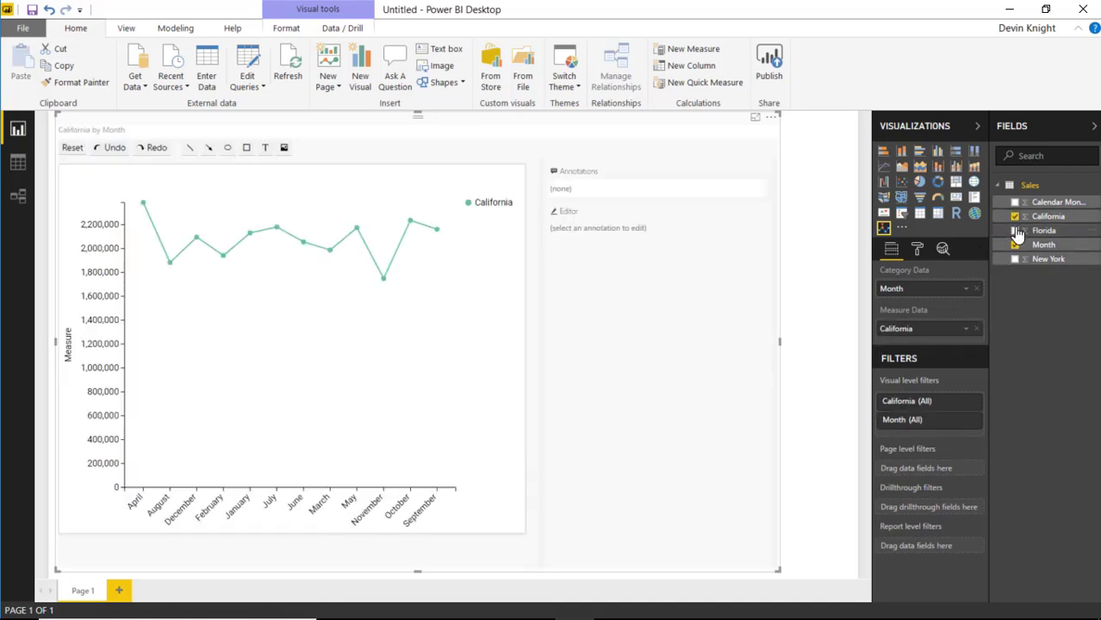
left_click(1014, 231)
left_click(1014, 260)
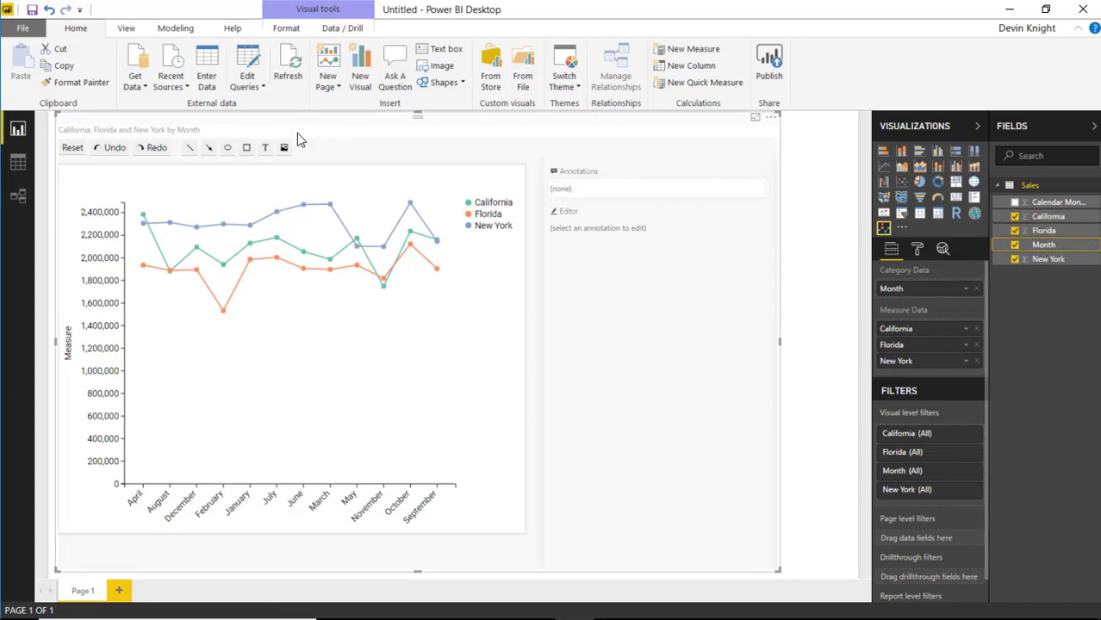
Step: Sort the Month column by Calendar Month Number
left_click(177, 31)
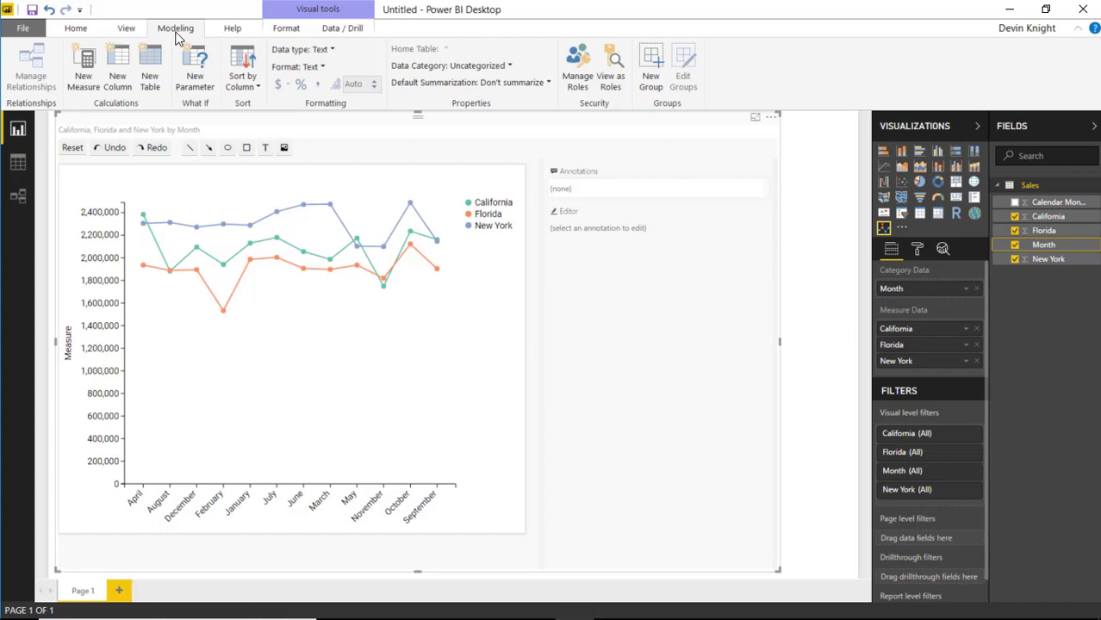
left_click(242, 86)
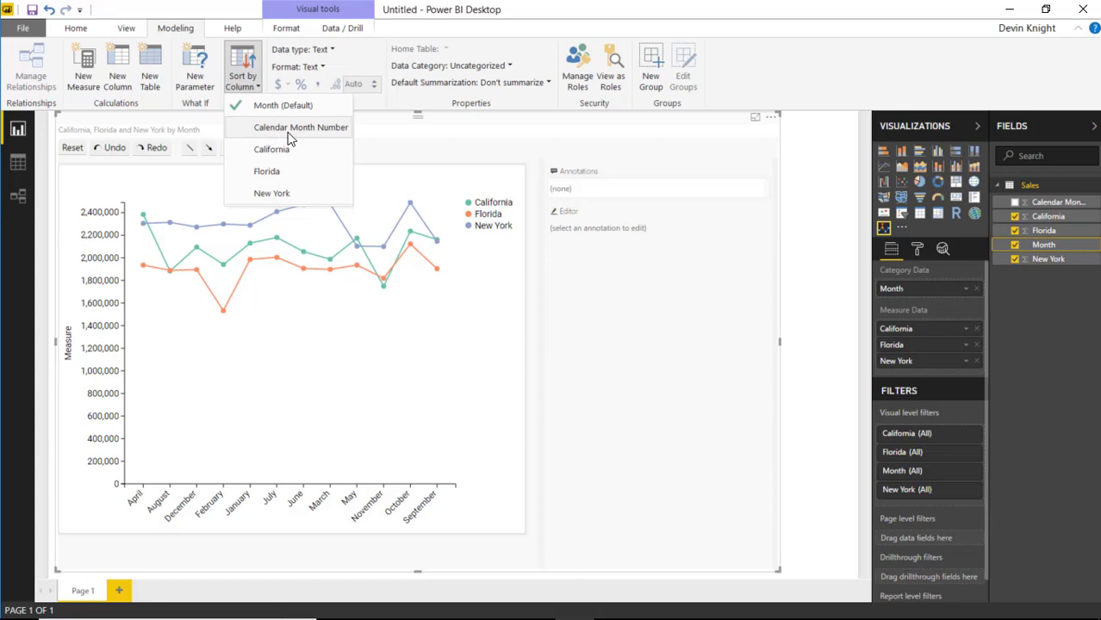
left_click(296, 130)
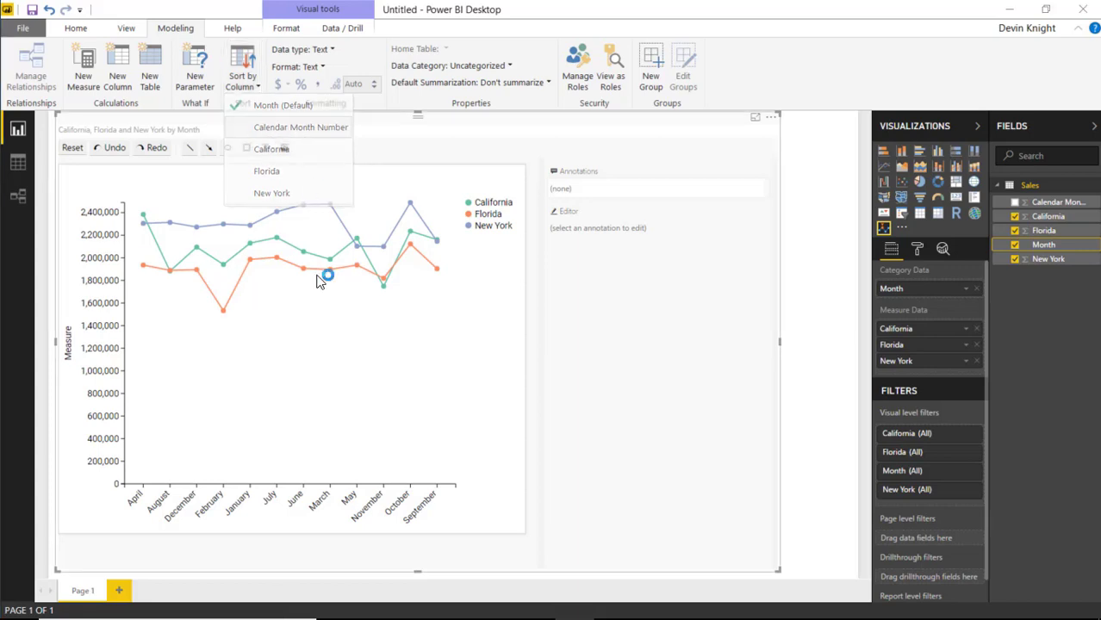
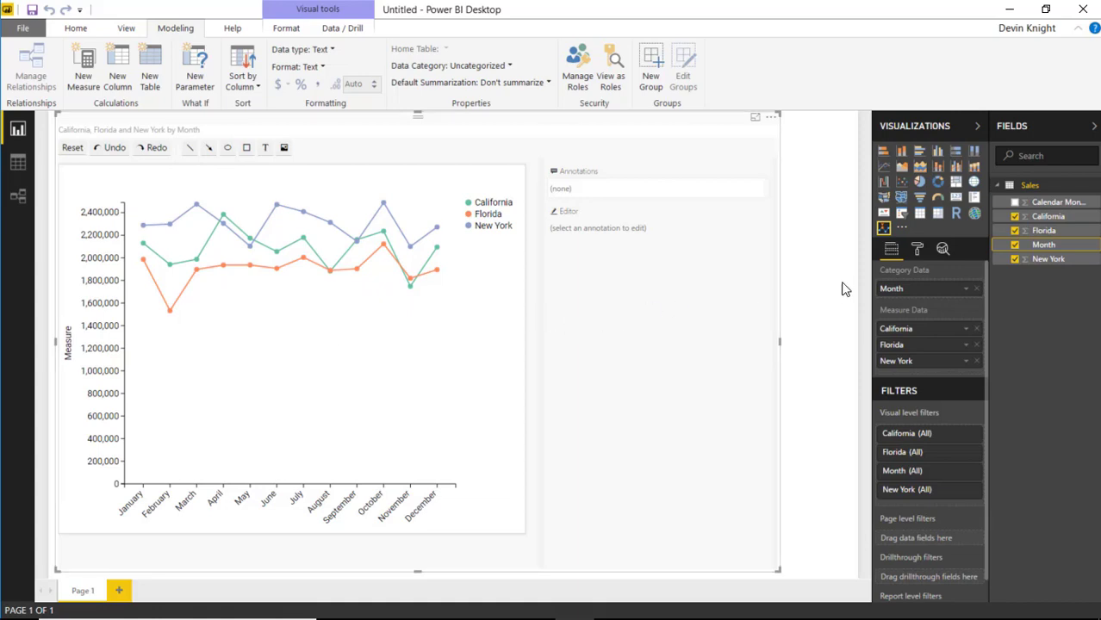
Step: Set the chart's Y axis start to 1400000 and its axis text to Total Sales
left_click(917, 252)
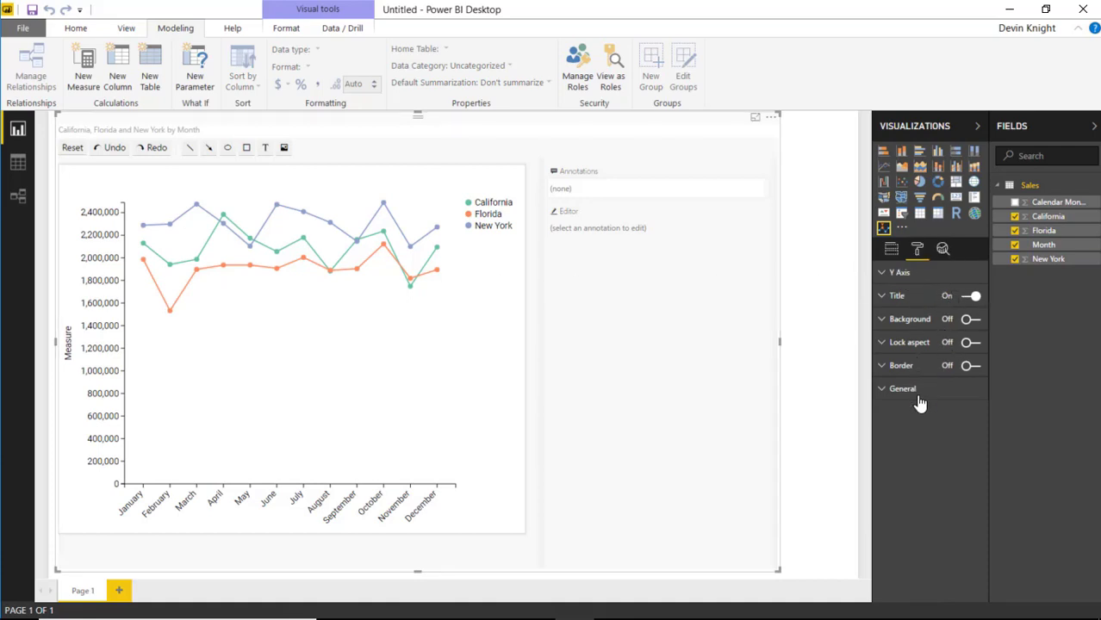
left_click(898, 273)
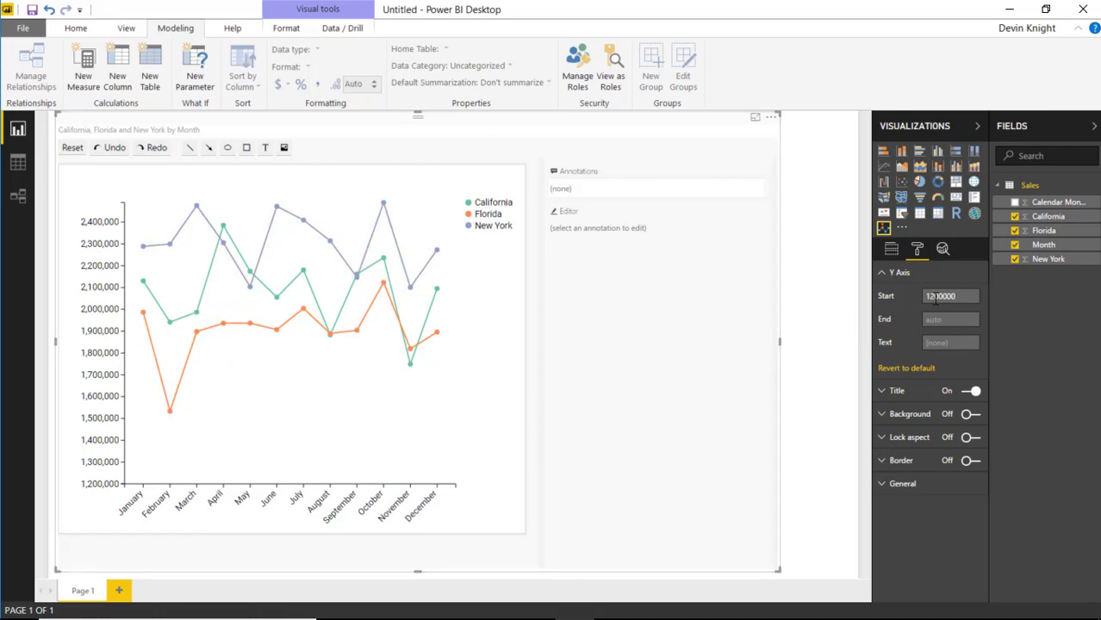
key("Return")
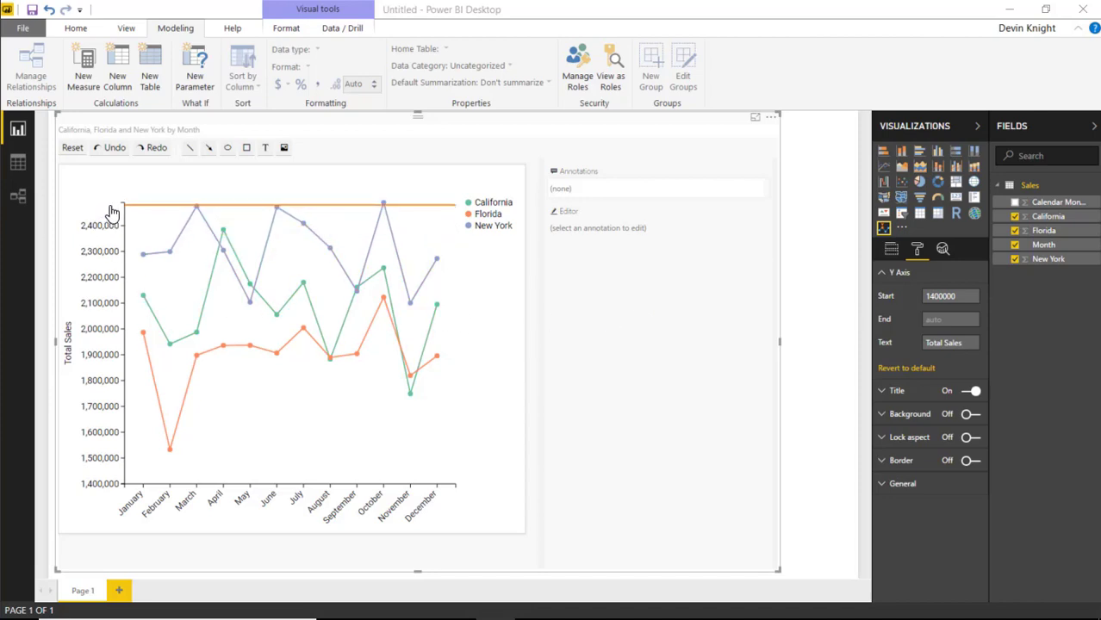
Step: Add a Y-axis range annotation starting at 2000000 and set its Y max to 2490000
left_click_drag(112, 209, 112, 332)
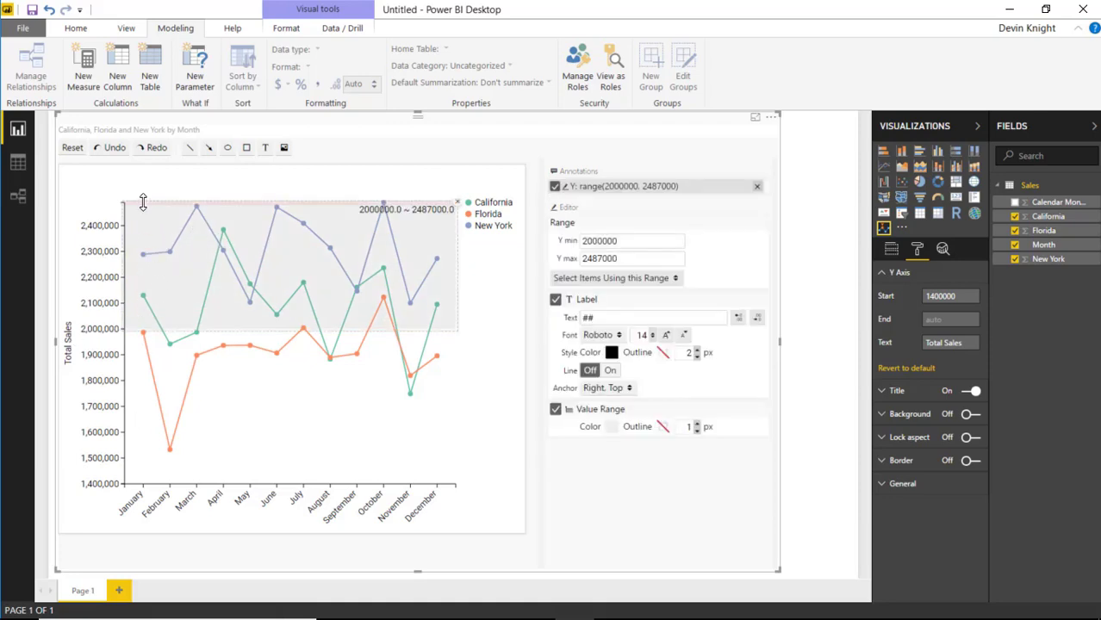
double_click(593, 259)
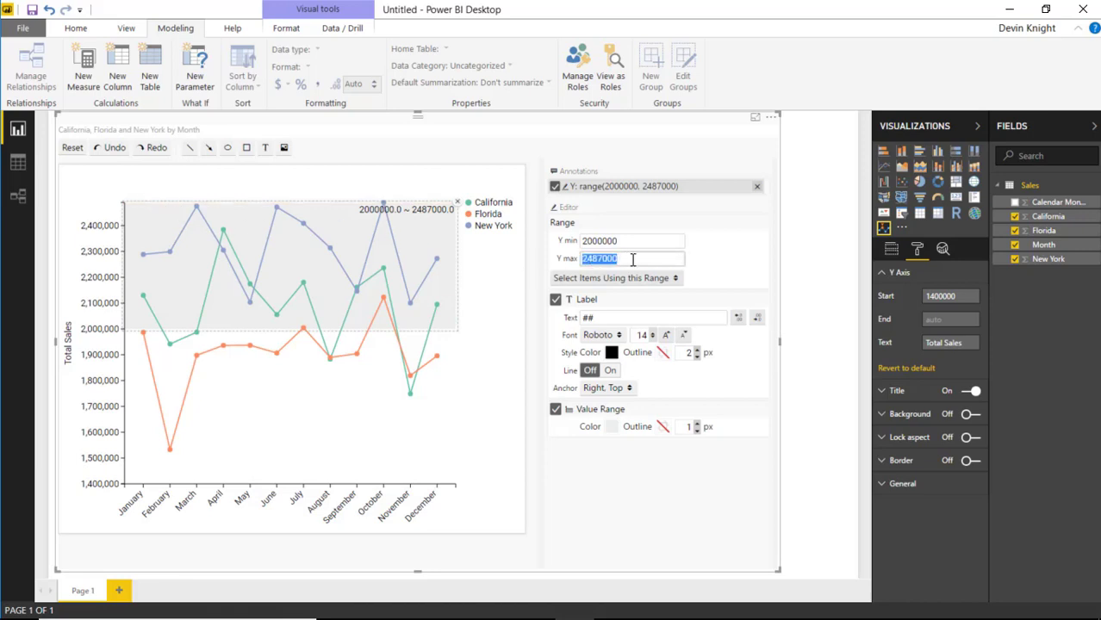
left_click(604, 259)
left_click(634, 243)
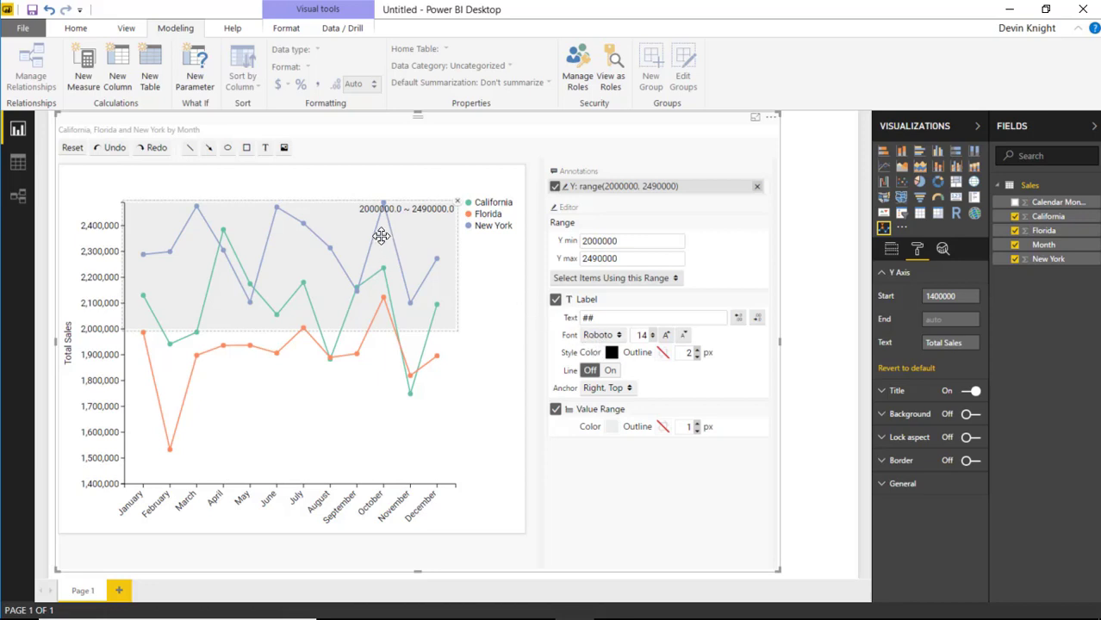
Step: Fill the annotation's value range with the teal green colour at about half opacity
left_click(615, 430)
left_click(508, 273)
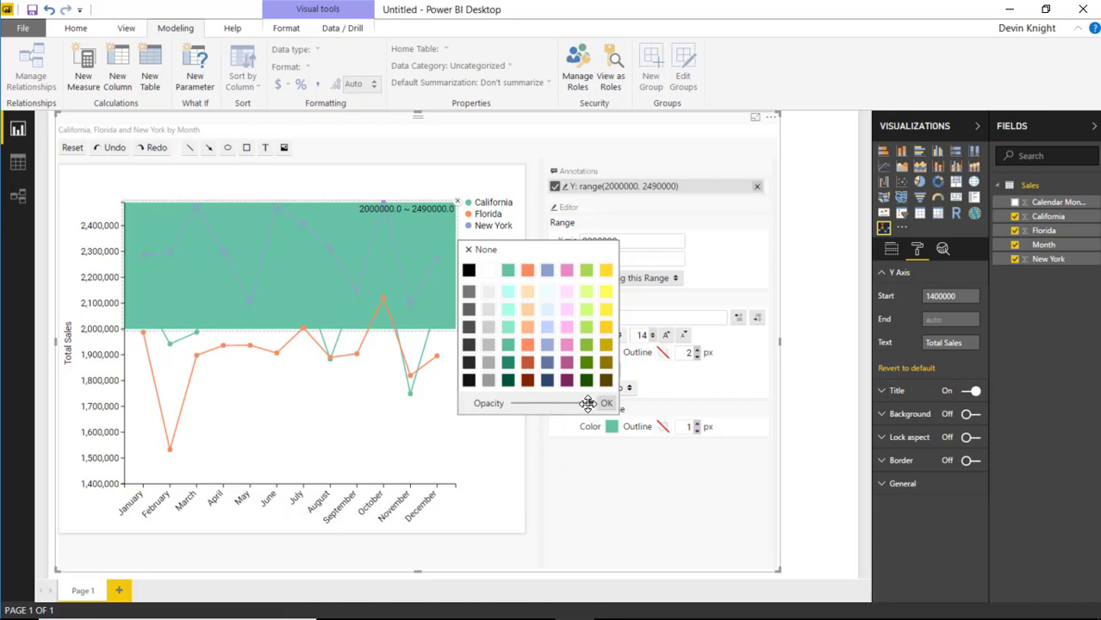
left_click_drag(586, 403, 550, 415)
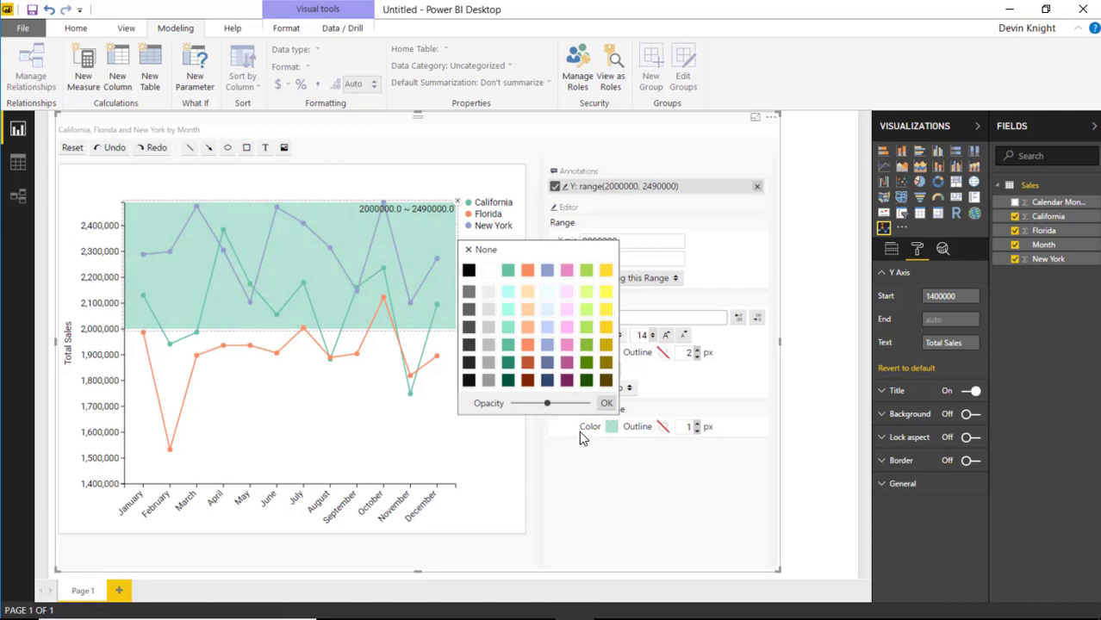
left_click(606, 404)
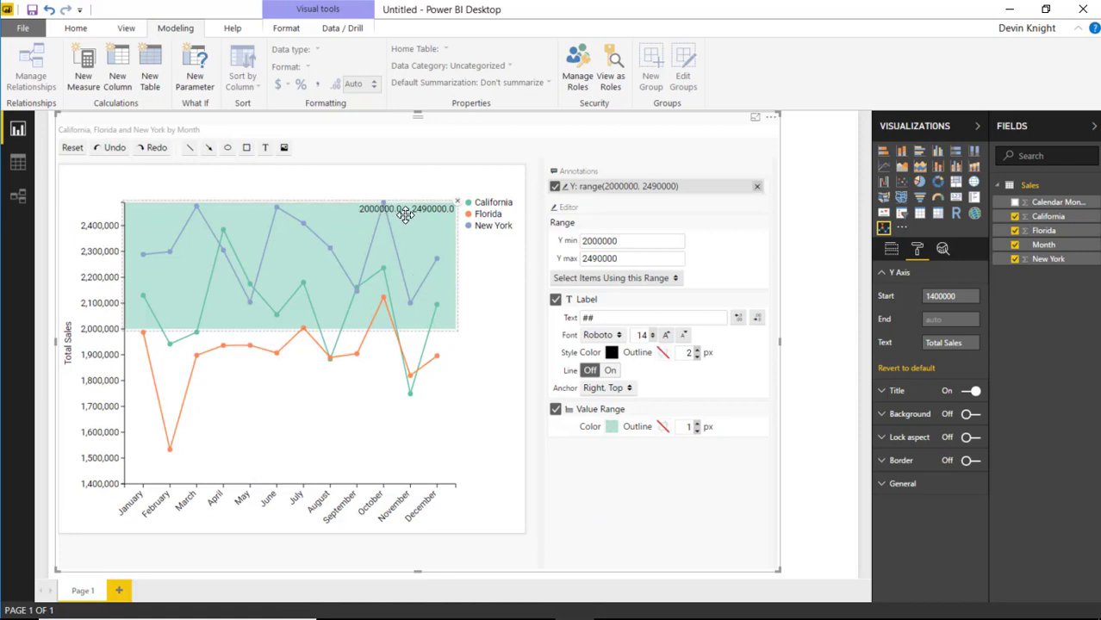
Step: Increase the range label's font size to 16 and set its anchor to Left-Outside, Top-Outside
double_click(667, 336)
left_click(627, 387)
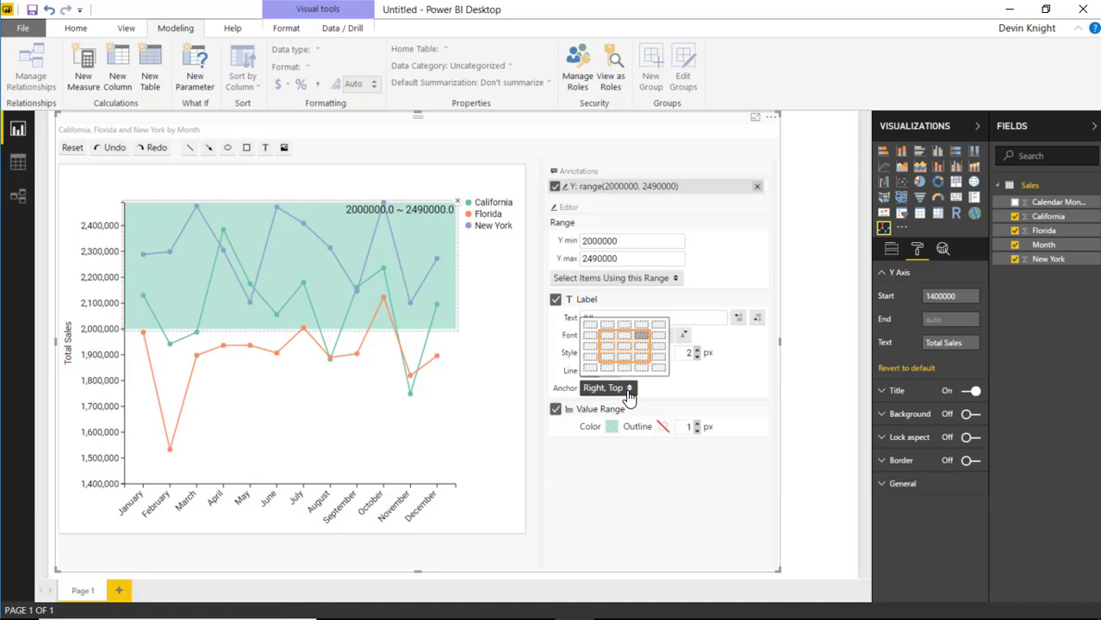
left_click(589, 325)
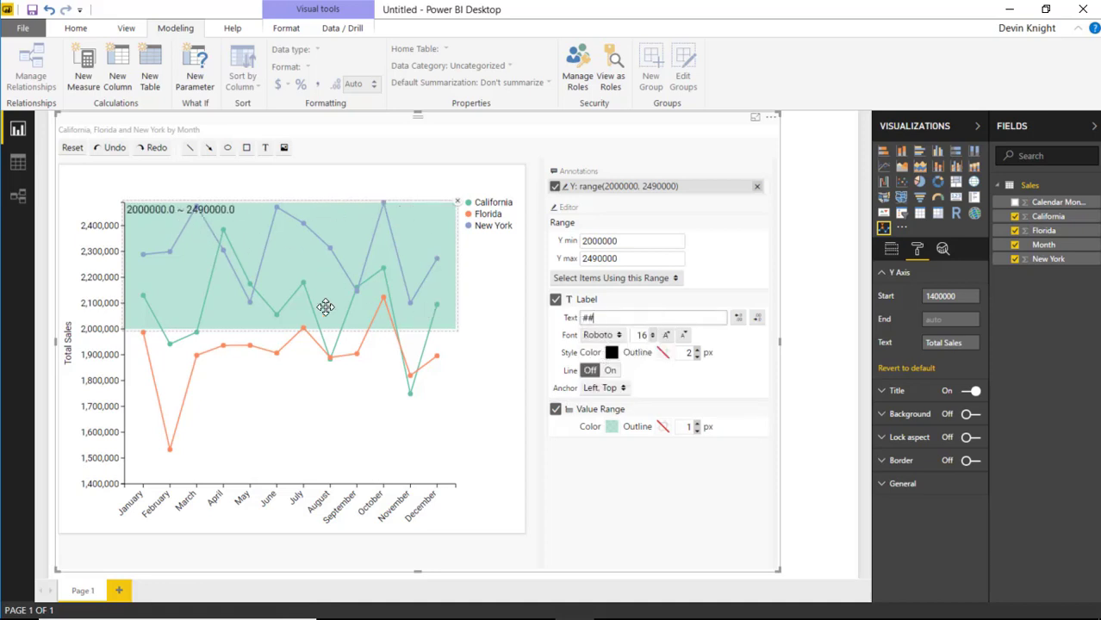
left_click(603, 393)
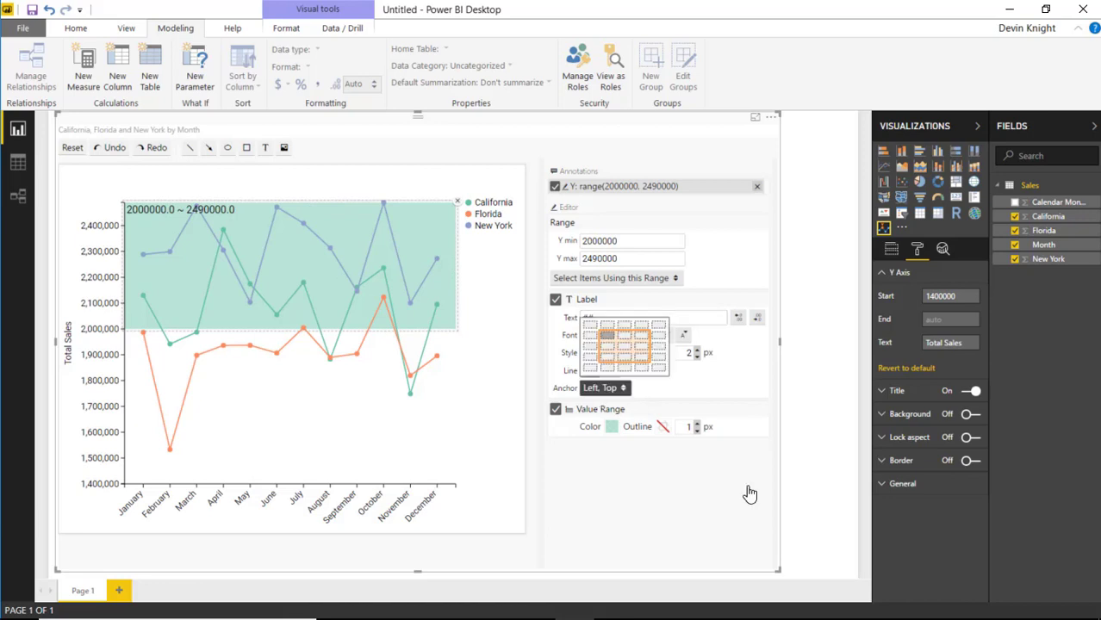
left_click(586, 332)
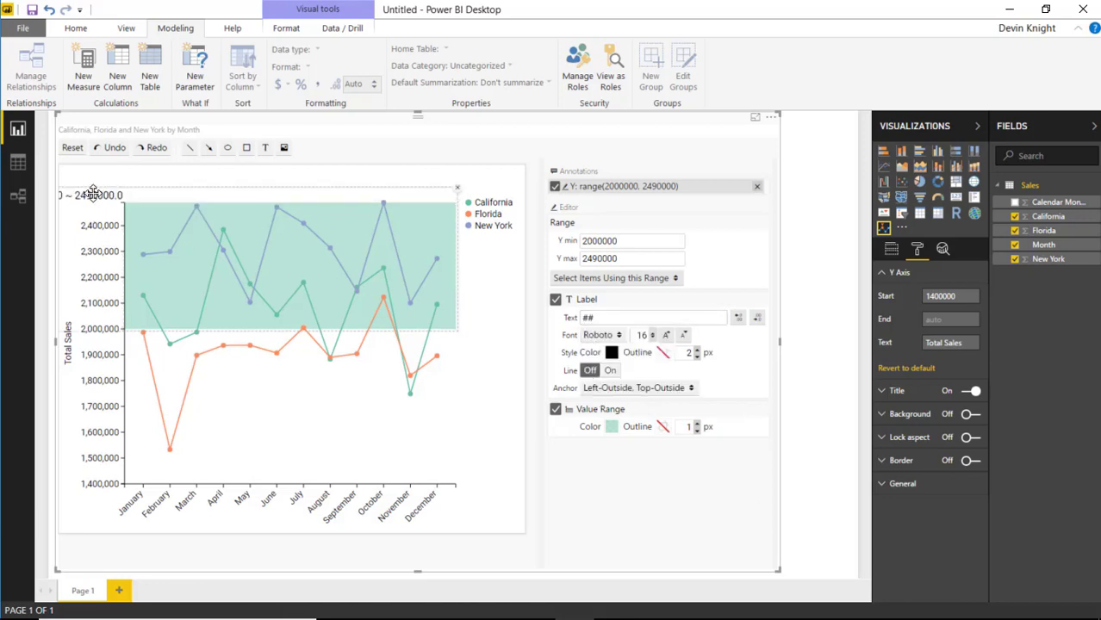
Step: Anchor the 2000000 to 2490000 range label at Left, Top and show its values without decimals
left_click(633, 388)
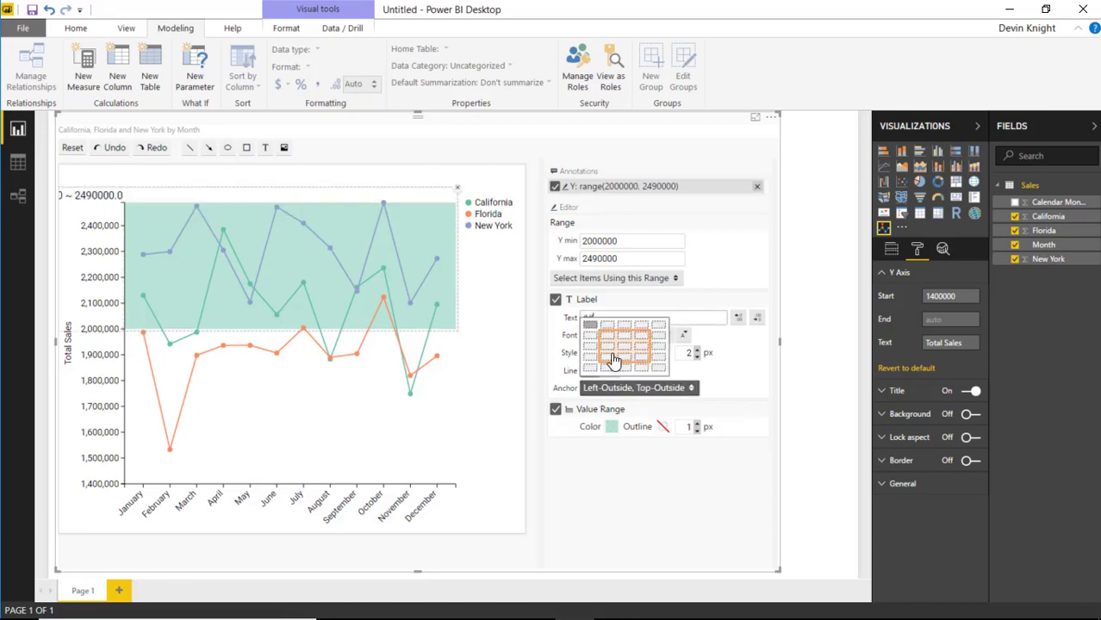
left_click(604, 345)
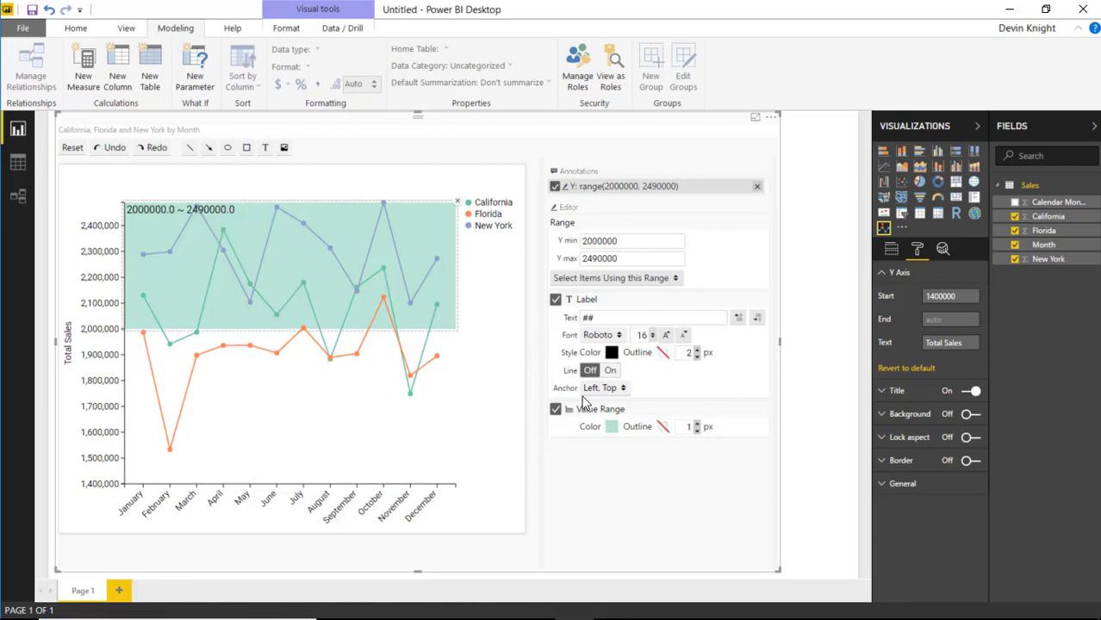
left_click(756, 320)
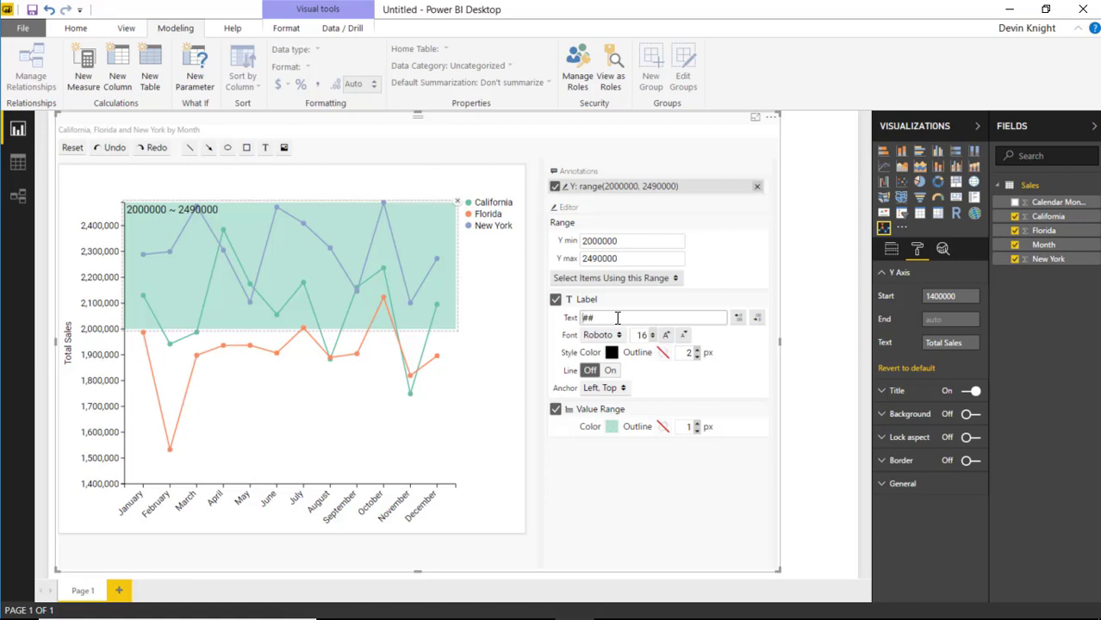
Step: Prefix the range label's text with High Volume, keeping the ## value placeholder after it
type("High Volv")
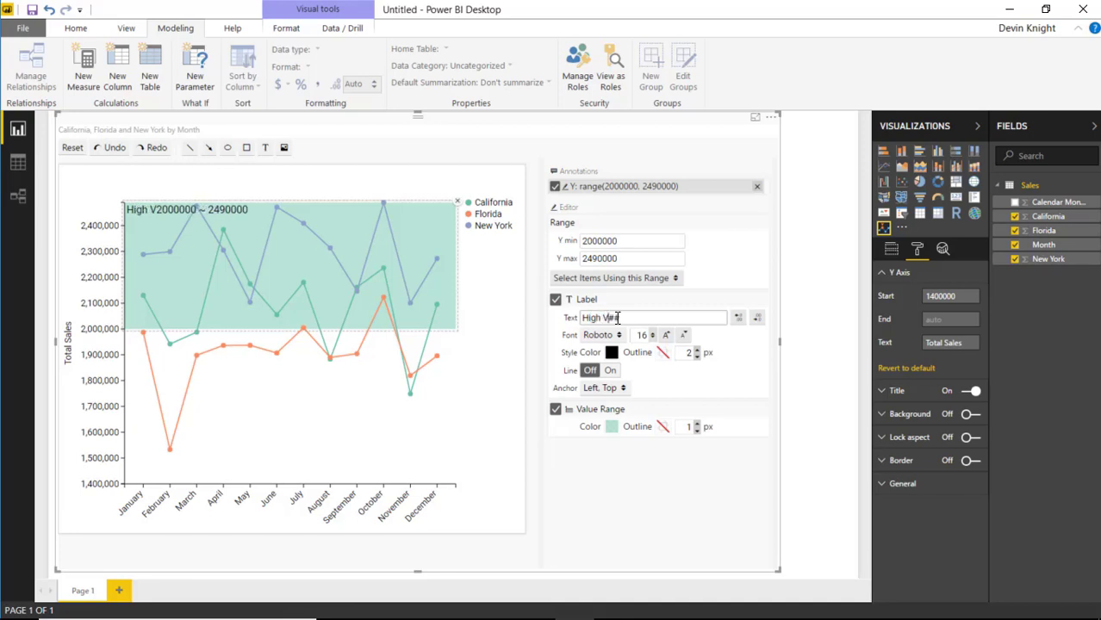
type("e")
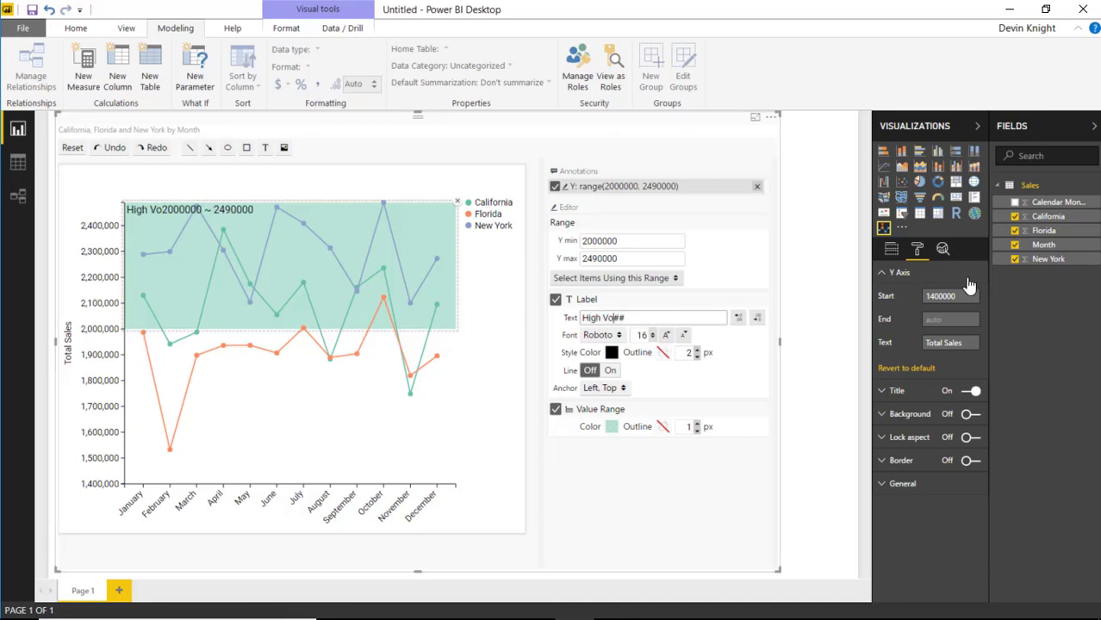
type("me")
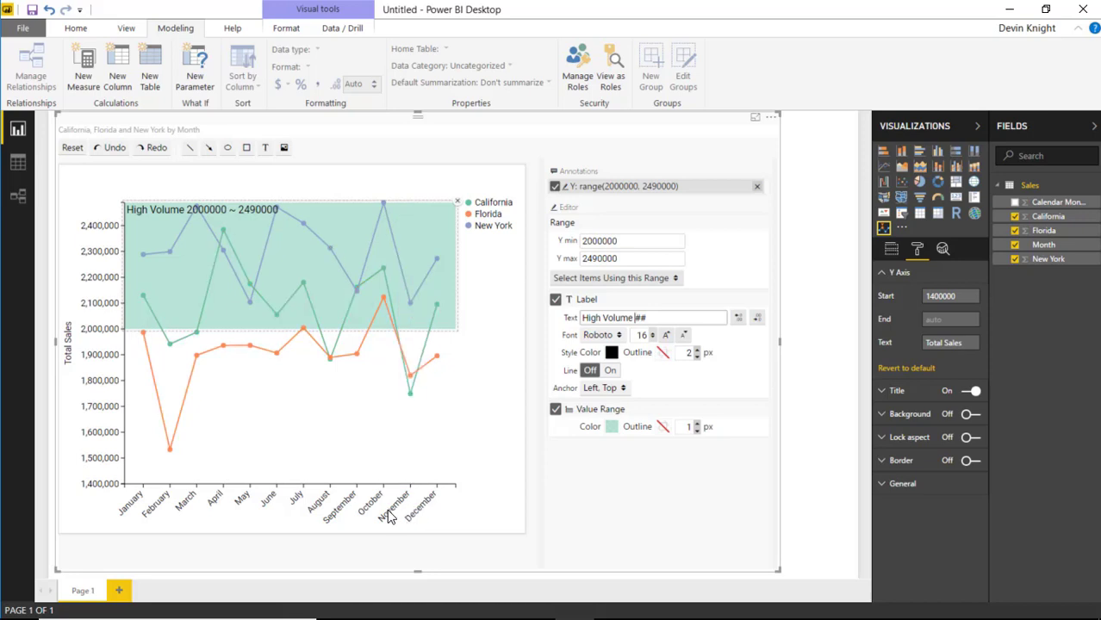
left_click(361, 512)
left_click(383, 504)
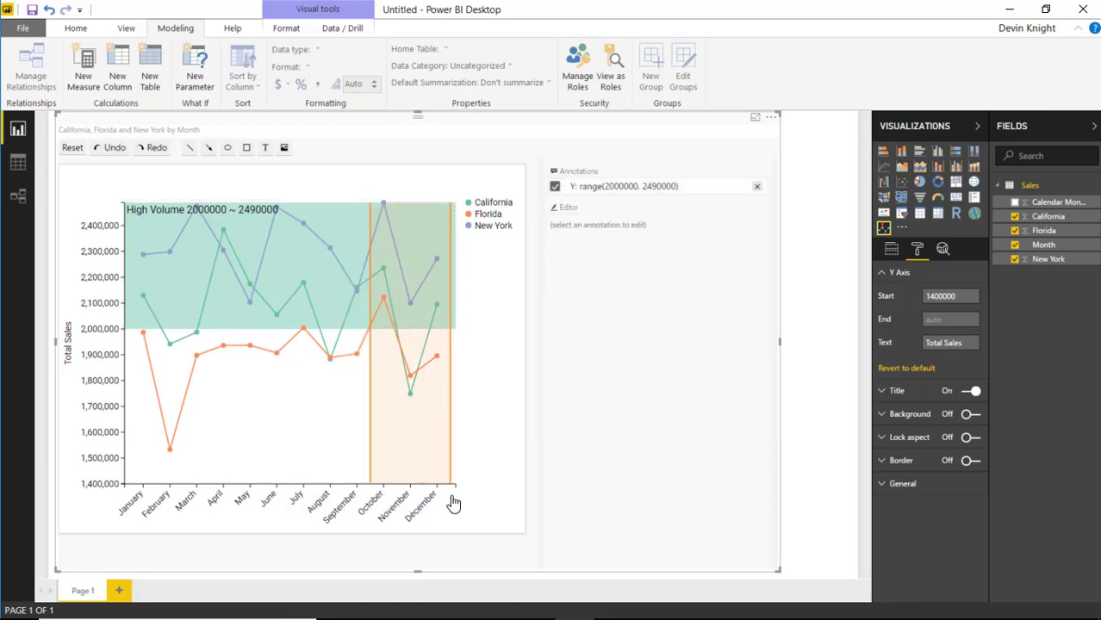
left_click(389, 503)
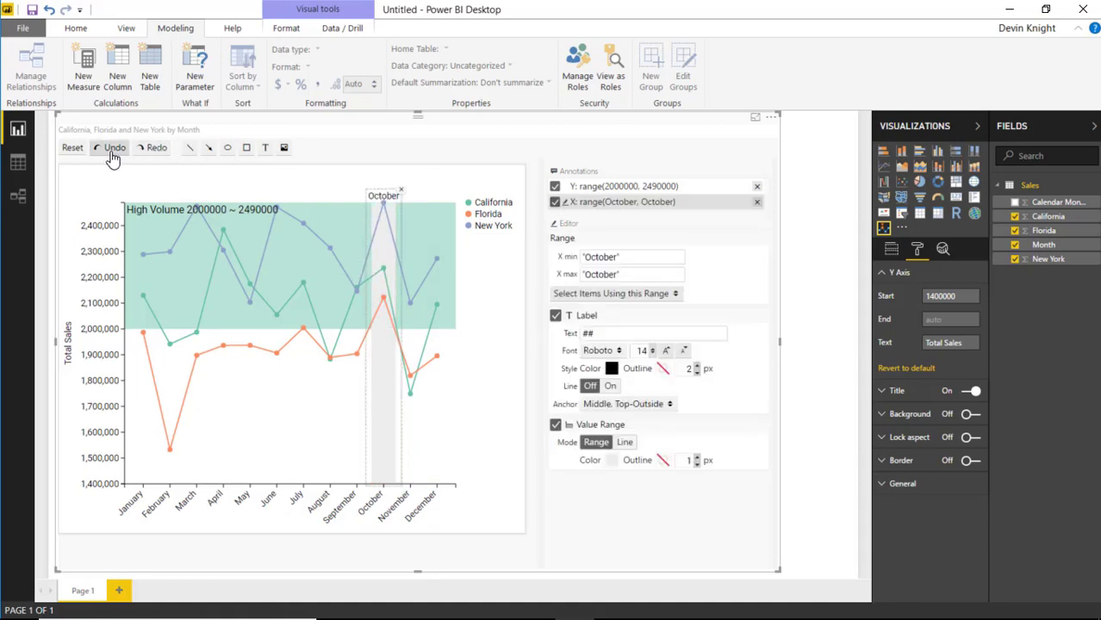
left_click(182, 222)
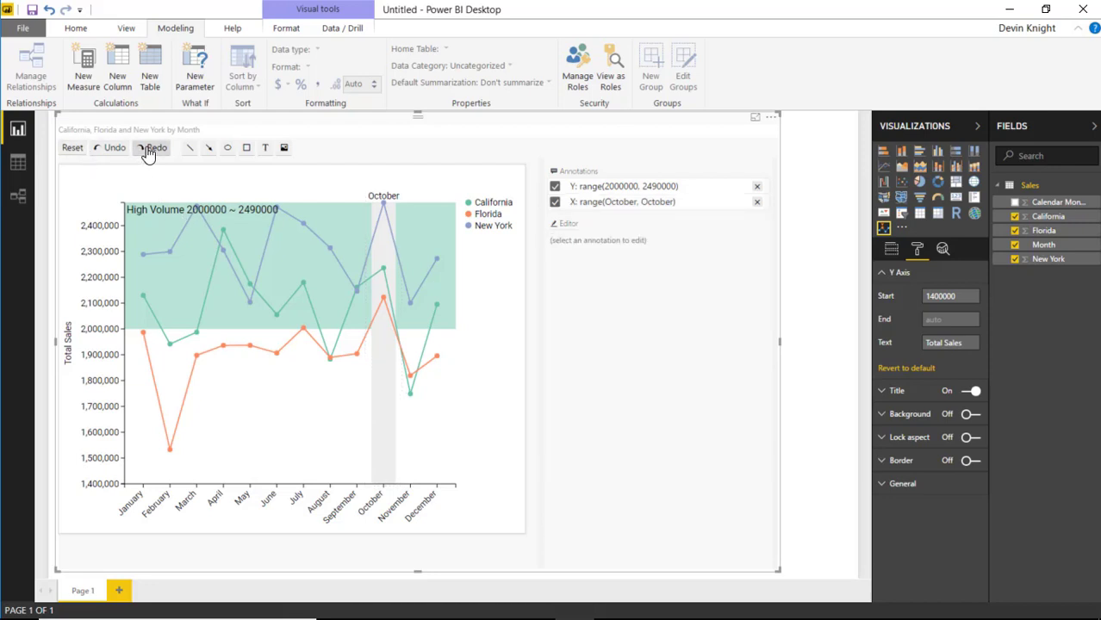
left_click(114, 148)
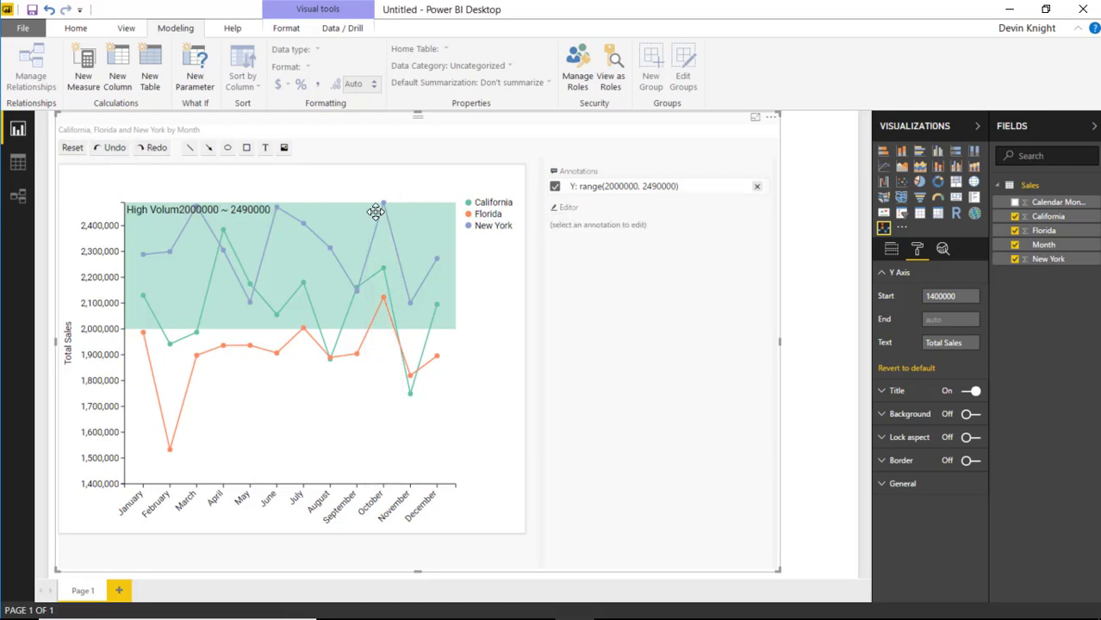
Step: Add an X-axis range annotation on October and set its label text to Peak Season
left_click(372, 503)
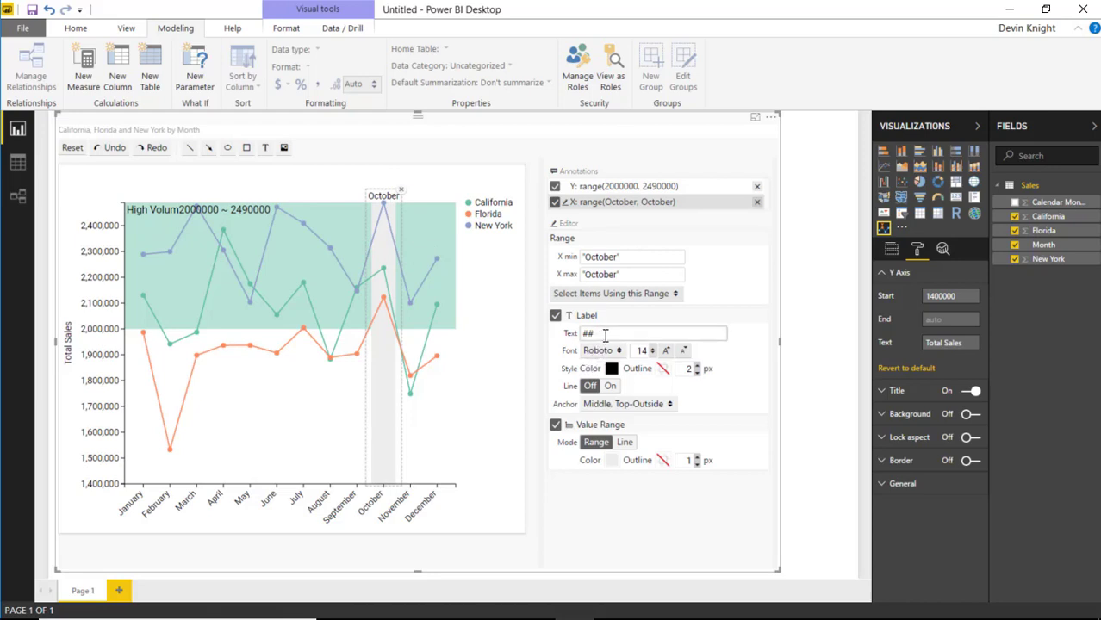
left_click_drag(619, 333, 521, 336)
type("Pea")
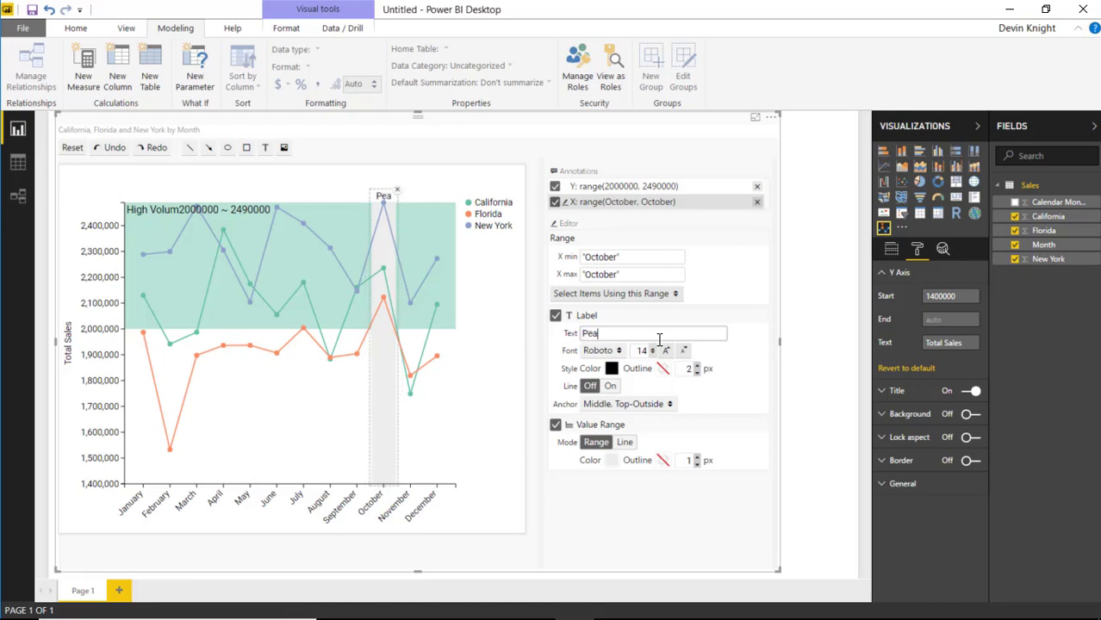
type("k Season")
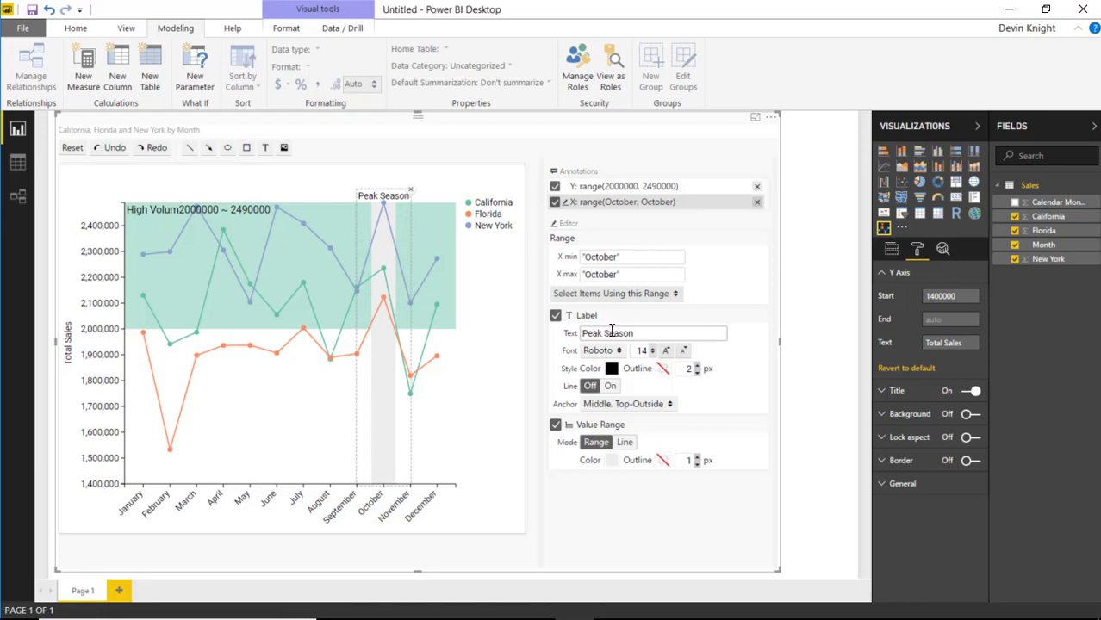
Step: Fill the October annotation's value range with the periwinkle blue colour at about half opacity
left_click(610, 462)
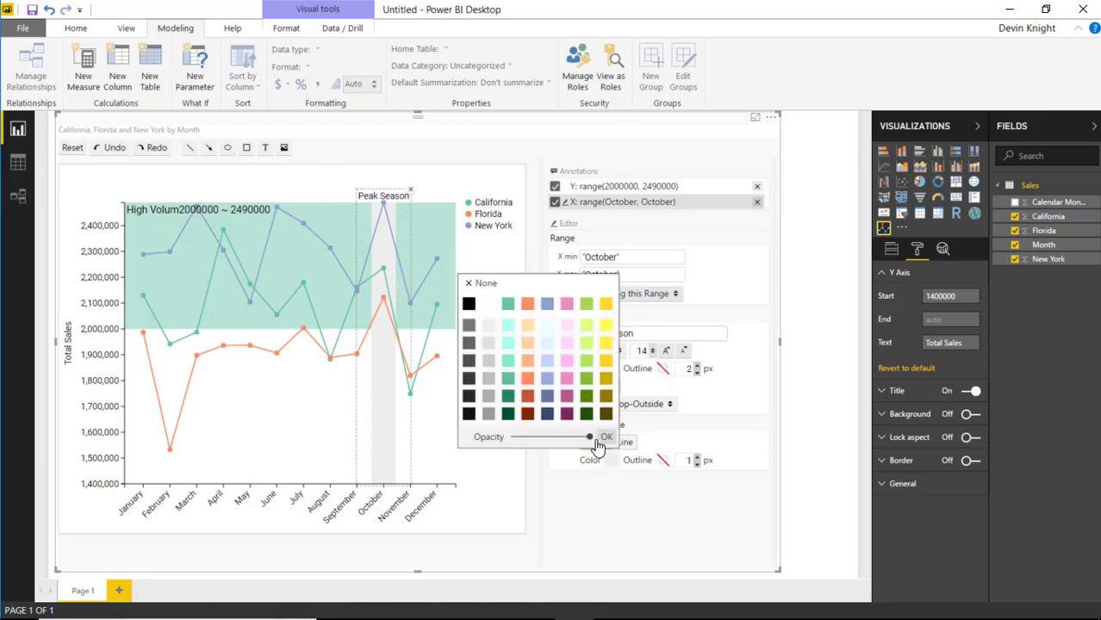
left_click(547, 305)
left_click_drag(586, 437, 554, 437)
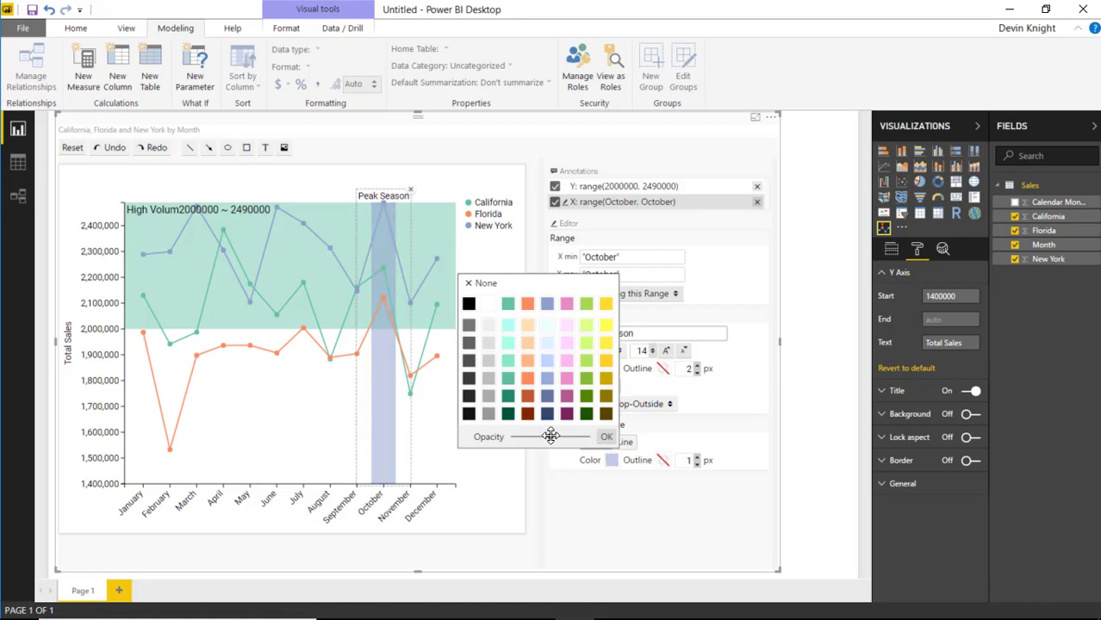
left_click(607, 439)
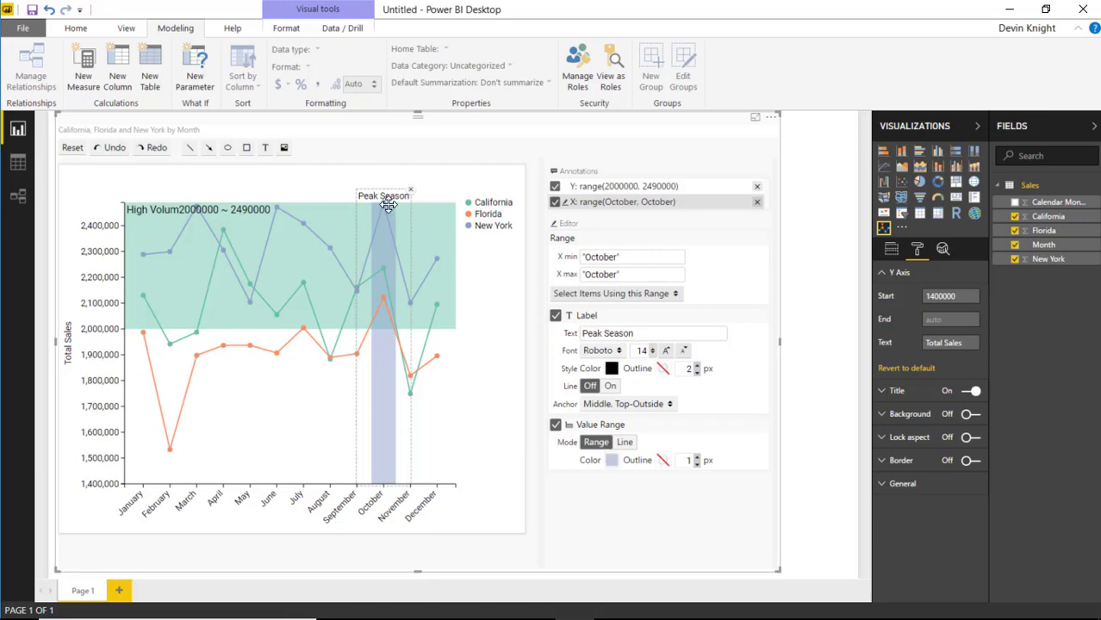
Step: Try anchoring the Peak Season label at Right-Outside, Bottom-Outside and at Right, Bottom
left_click(652, 412)
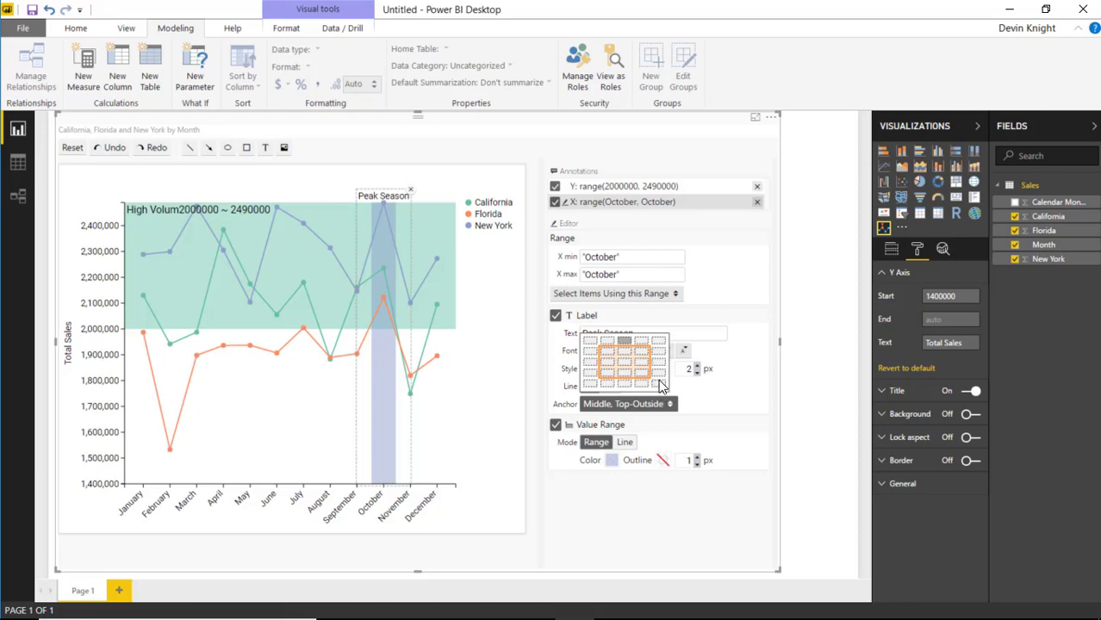
left_click(660, 385)
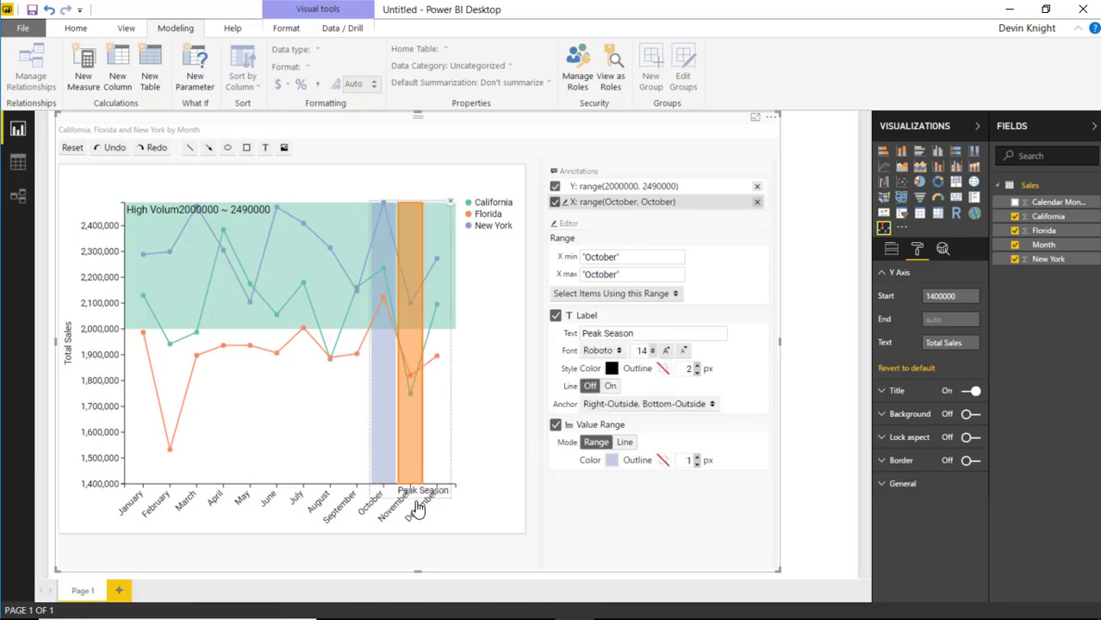
left_click(661, 410)
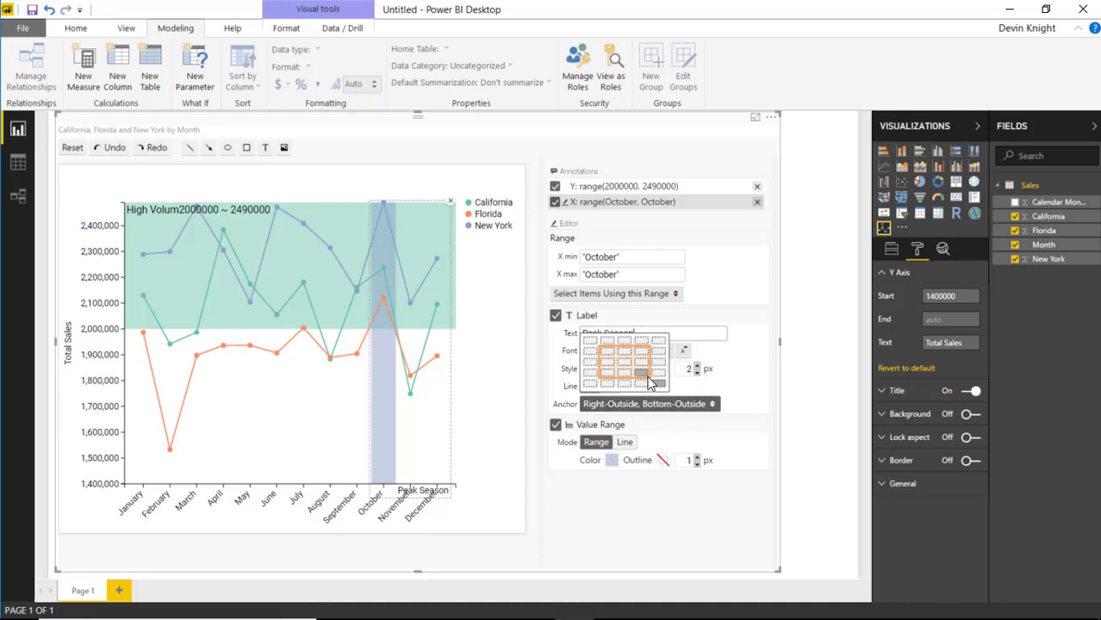
left_click(648, 379)
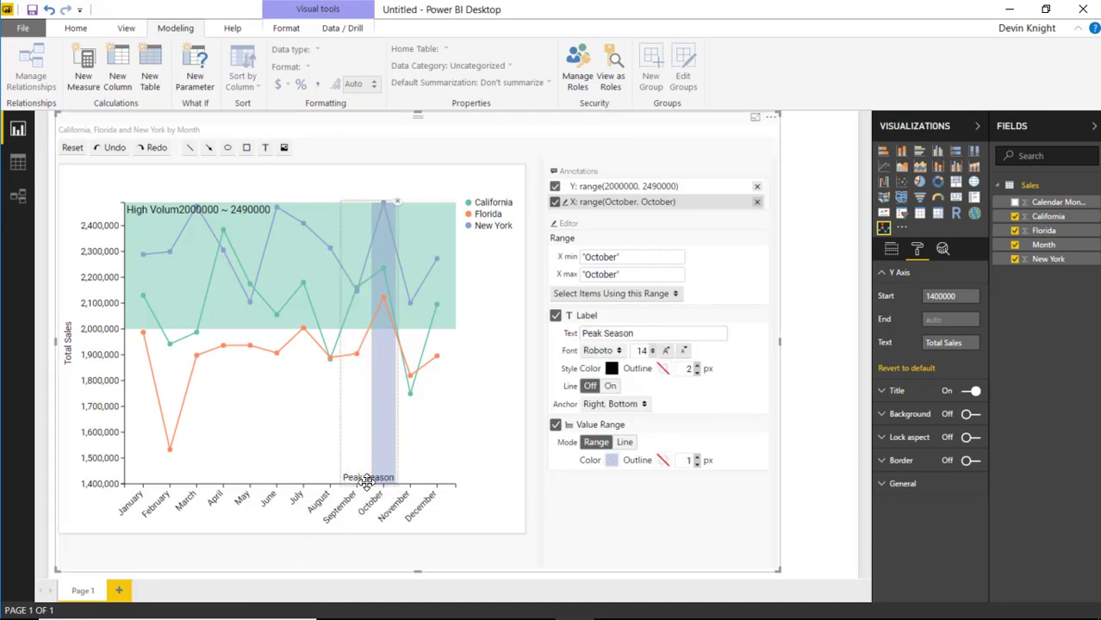
Step: Try anchoring the Peak Season label at Left, Middle and at Left, Top
left_click(614, 404)
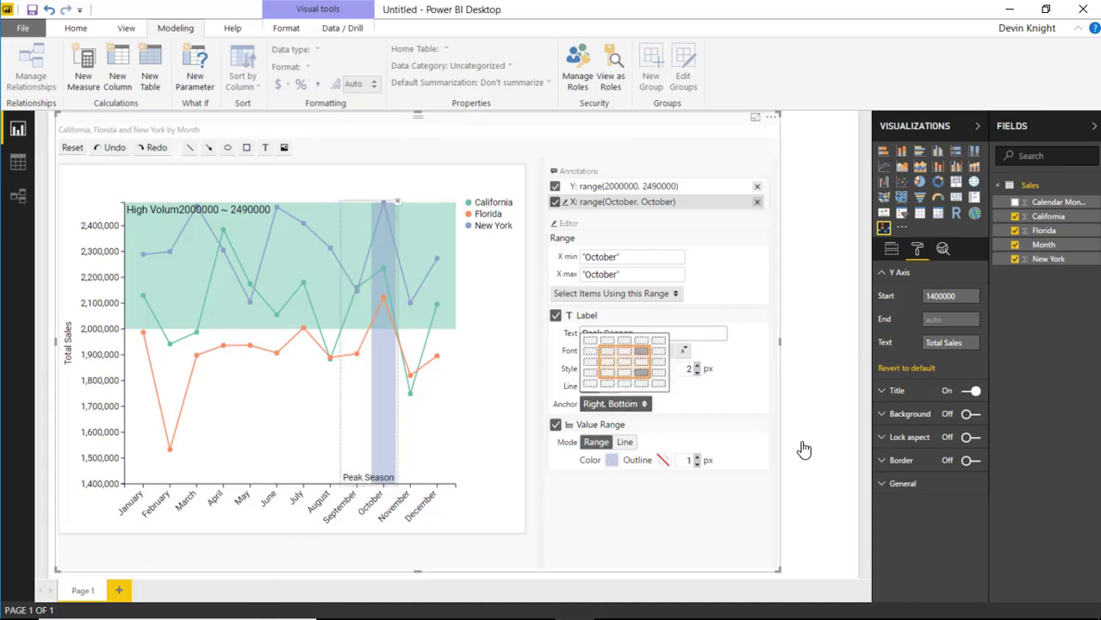
left_click(615, 404)
left_click(607, 360)
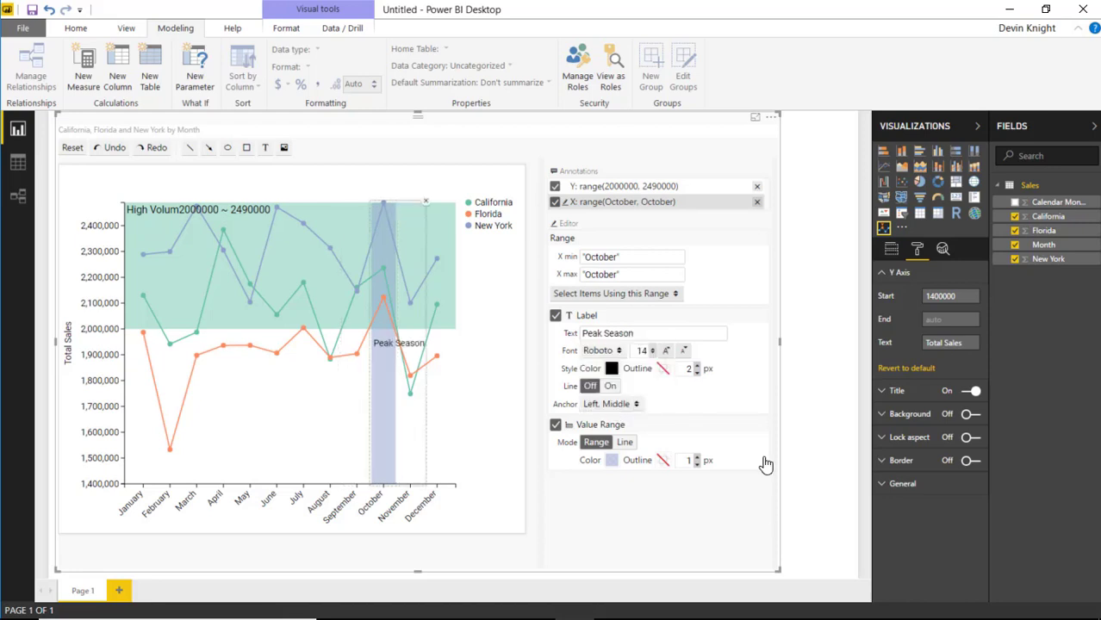
left_click(618, 405)
left_click(606, 351)
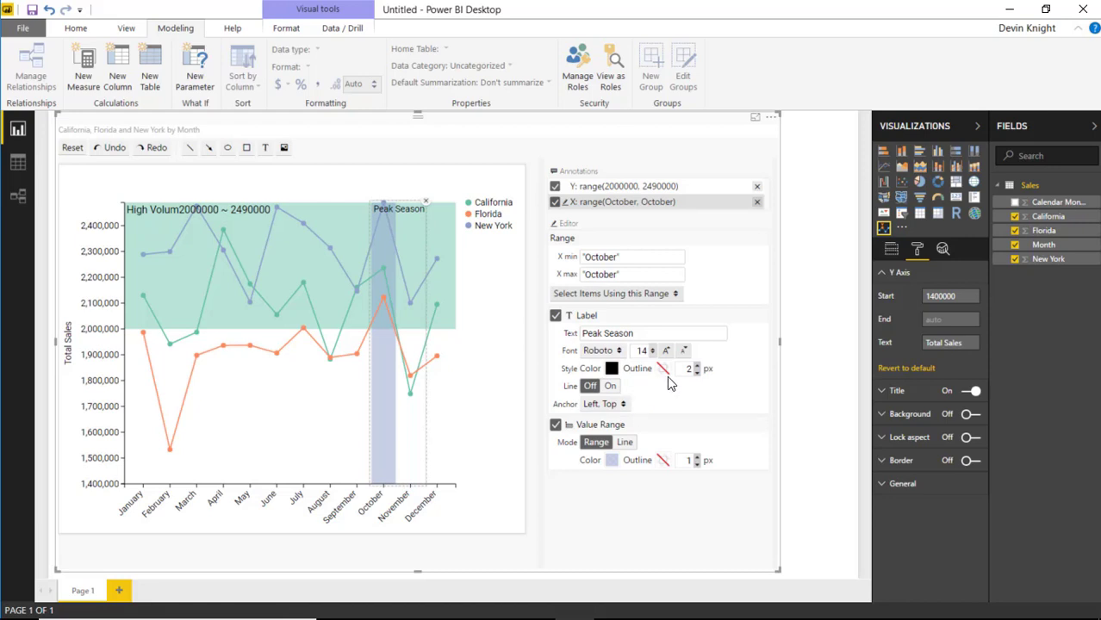
Step: Try the Peak Season label's line option and the anchors Middle, Middle and Middle, Top
left_click(610, 386)
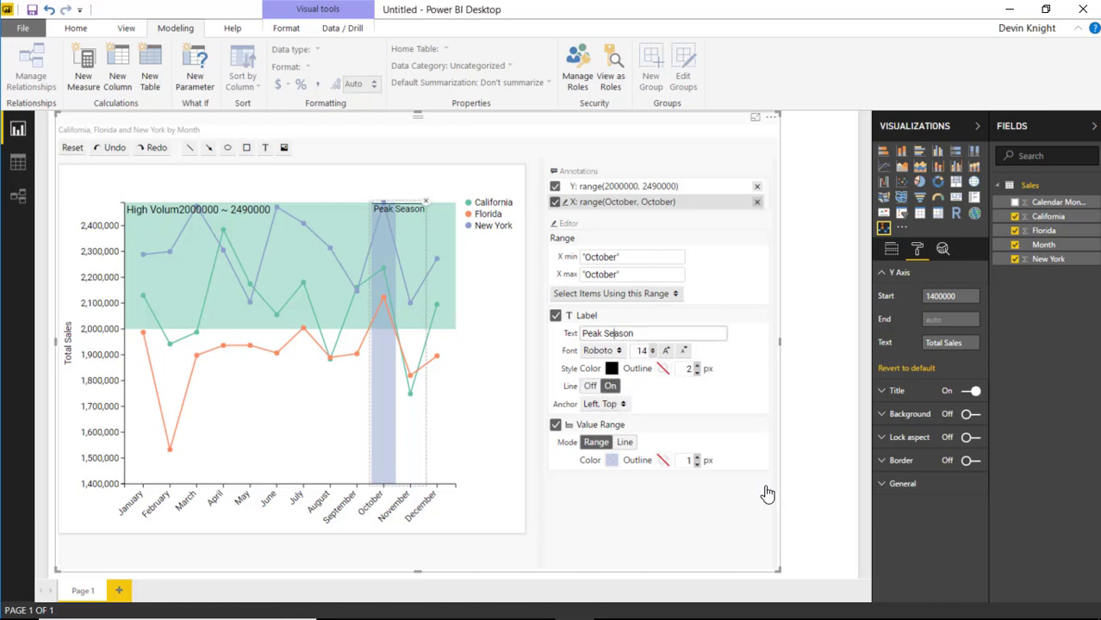
left_click(605, 404)
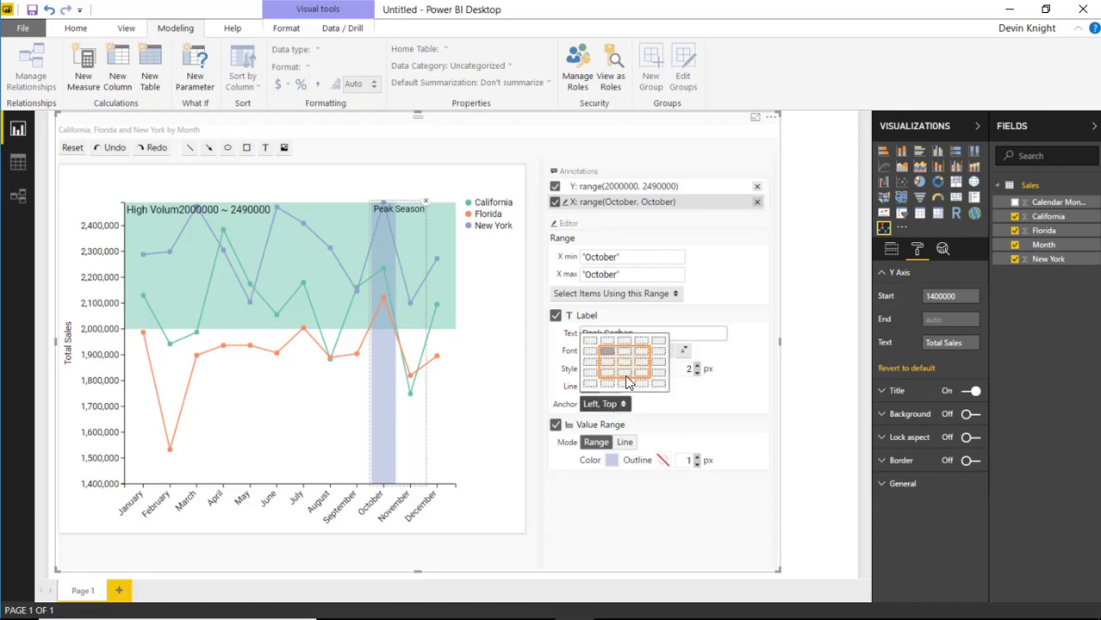
left_click(782, 462)
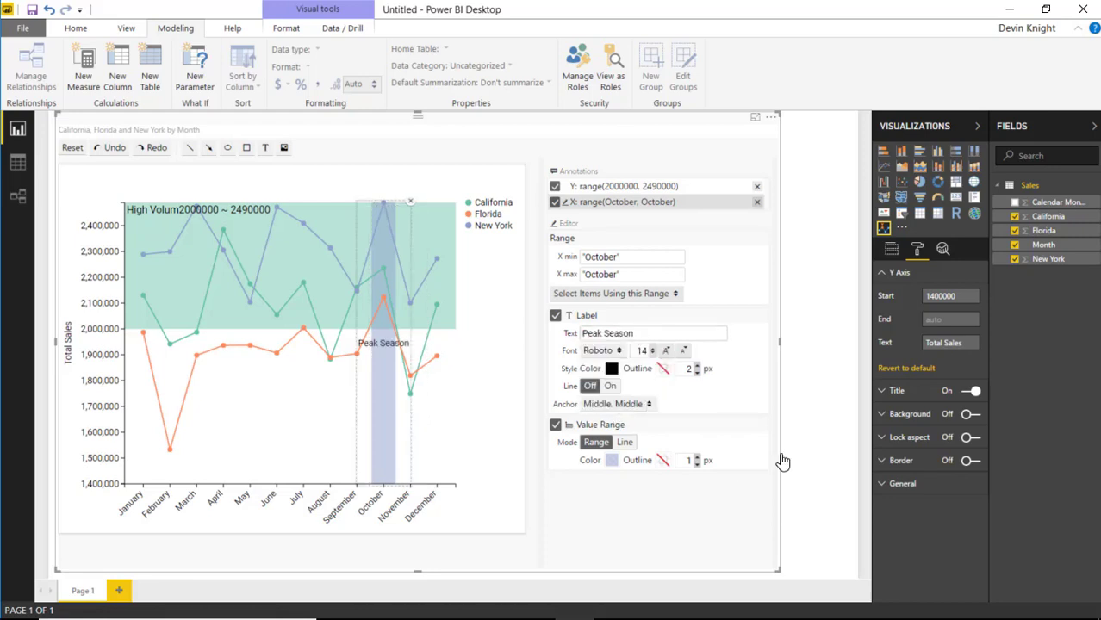
left_click(641, 403)
left_click(630, 359)
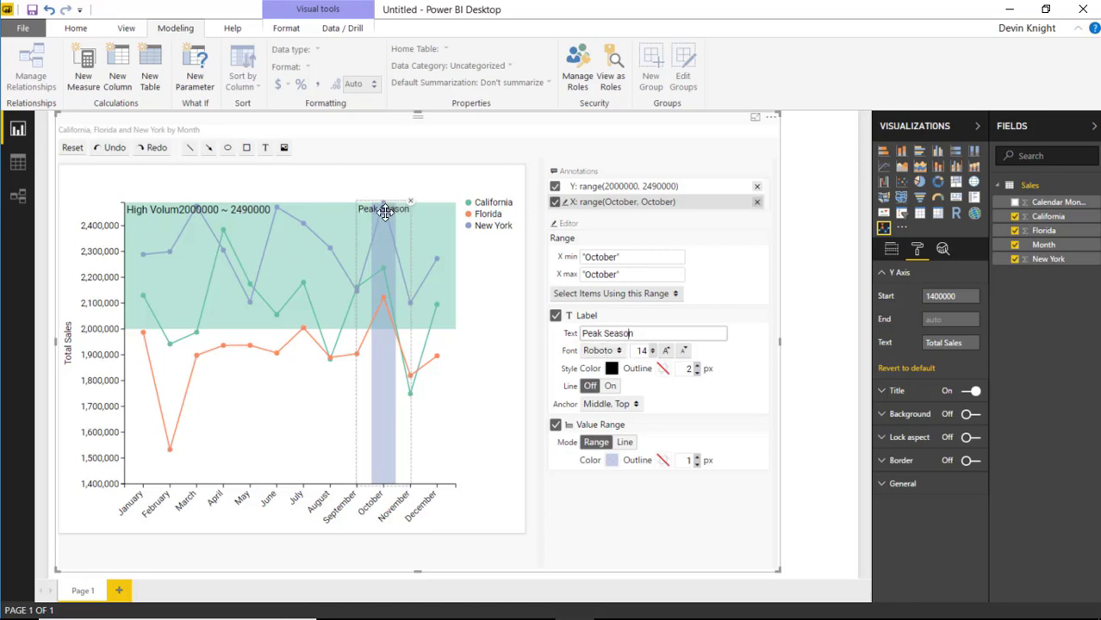
Step: Anchor the Peak Season label at Middle, Top-Outside and increase its font size to 15
left_click(621, 405)
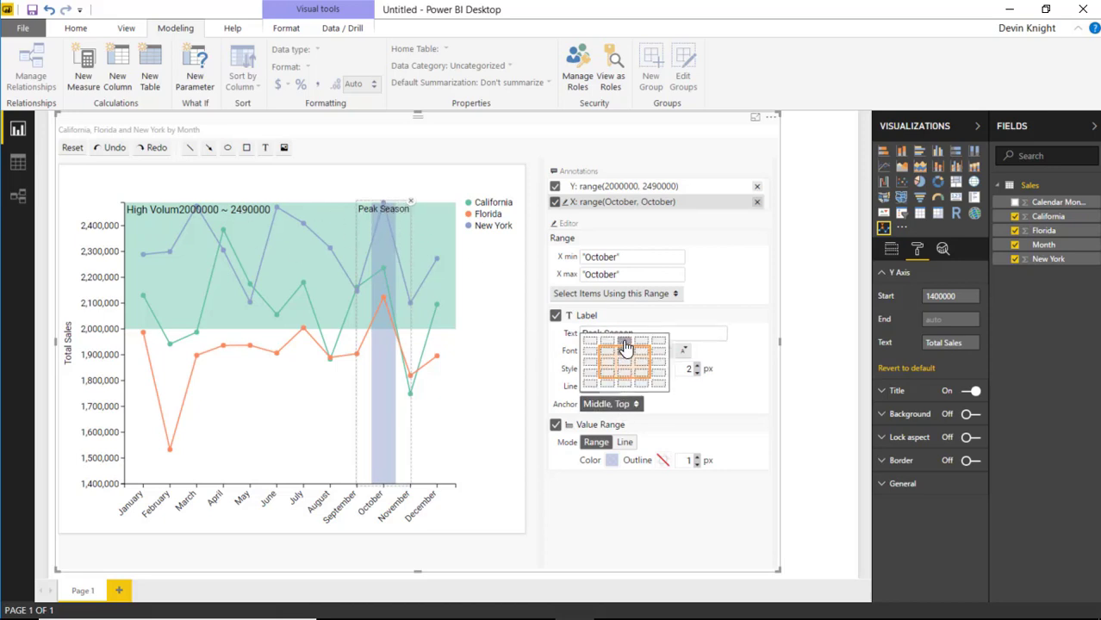
left_click(624, 348)
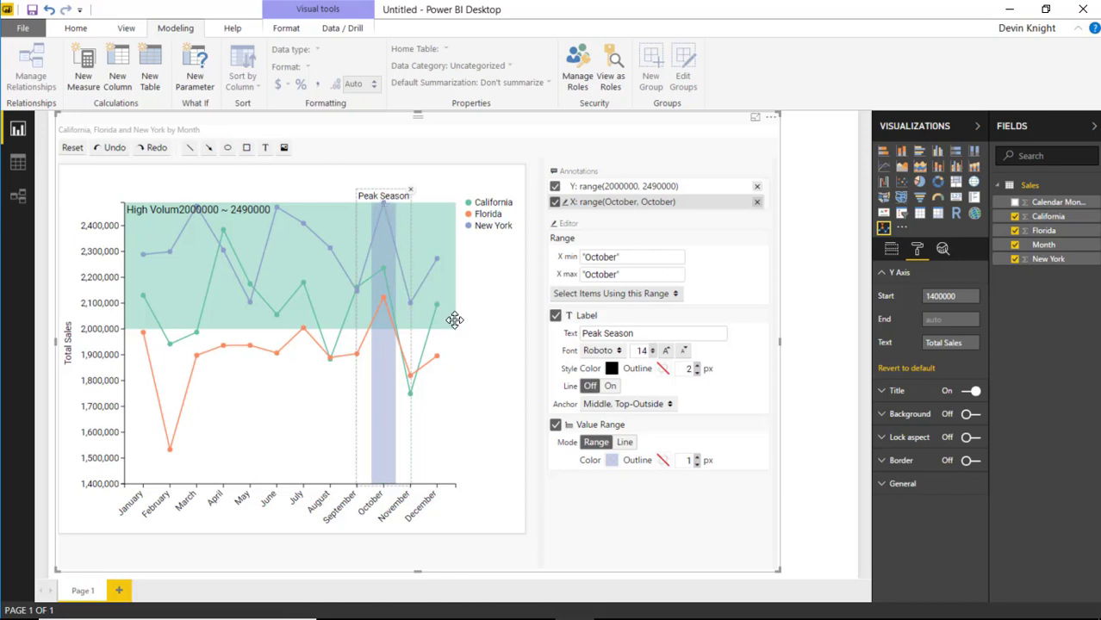
left_click(664, 352)
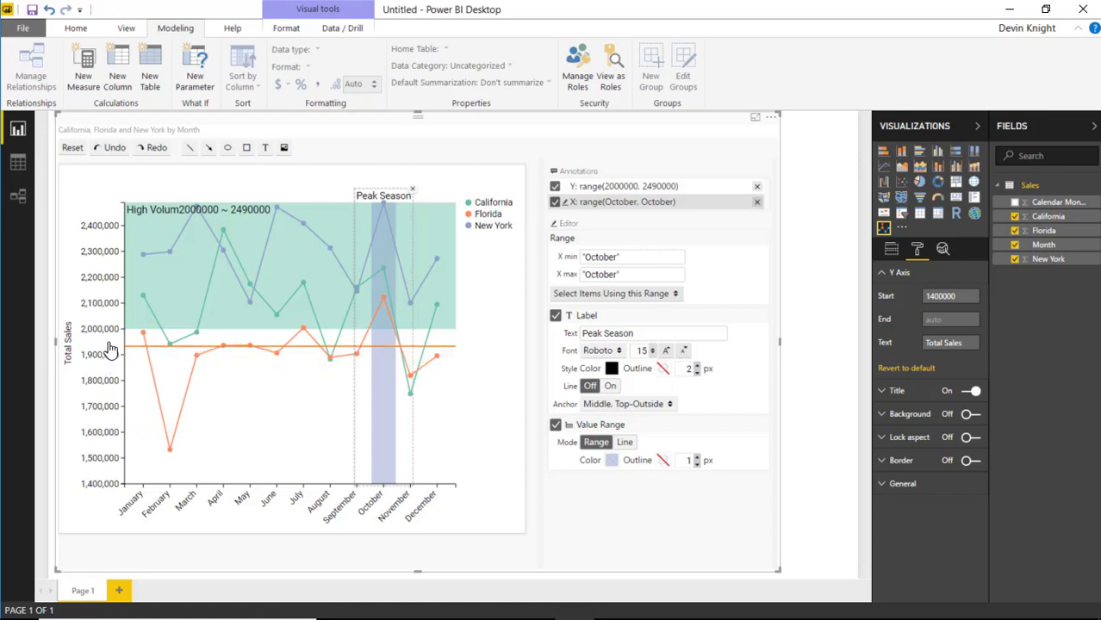
Step: Add a Y-axis range annotation from 1700000 to 2000000 and reorder it ahead of the October range in the annotations list
left_click_drag(108, 331, 114, 407)
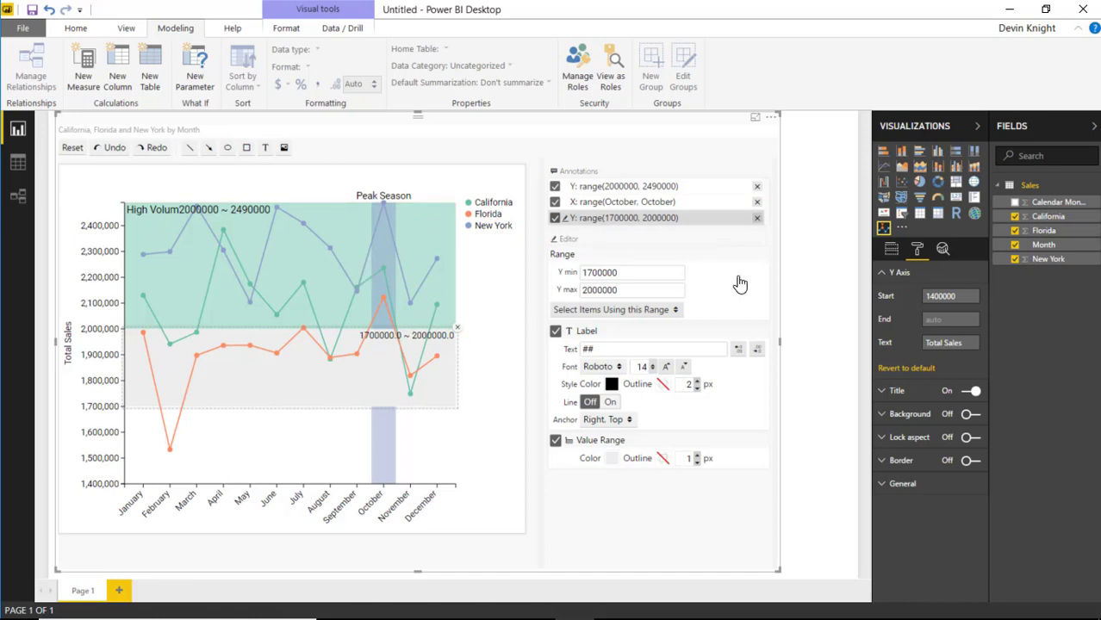
left_click_drag(590, 216, 591, 200)
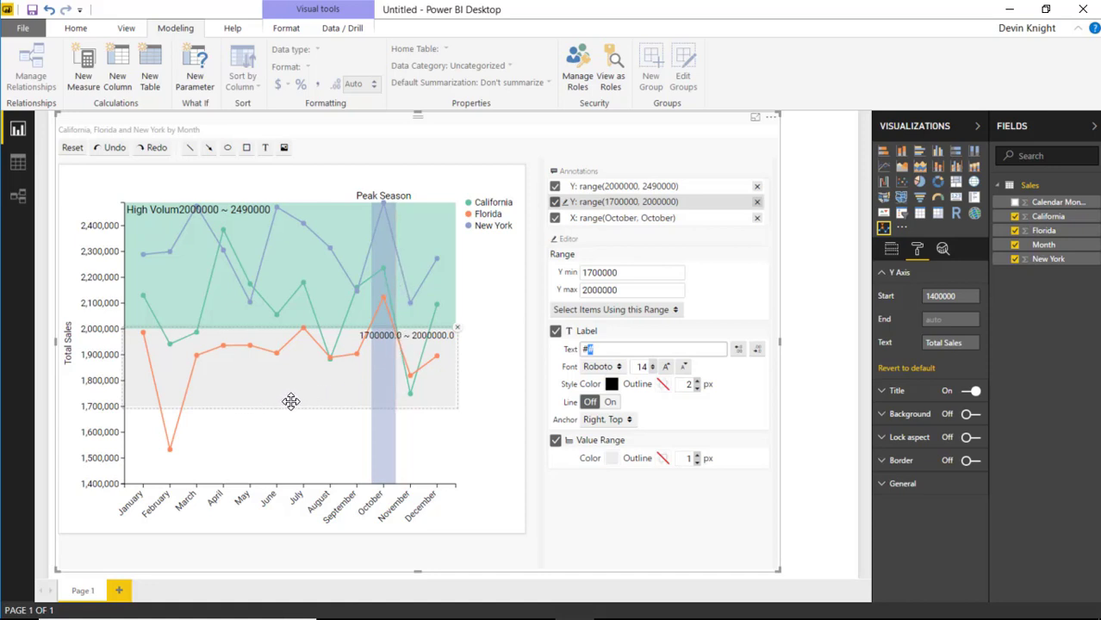
Step: Fill the 1700000 to 2000000 annotation's value range with the orange colour at about half opacity
left_click(612, 458)
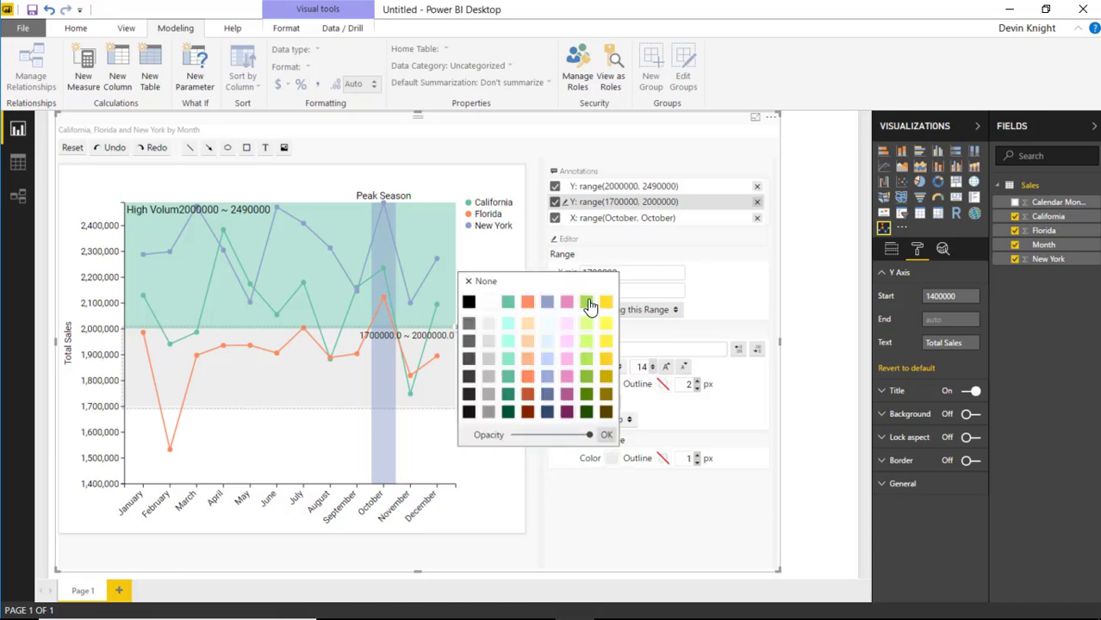
left_click(527, 303)
left_click_drag(589, 435, 548, 437)
left_click(607, 435)
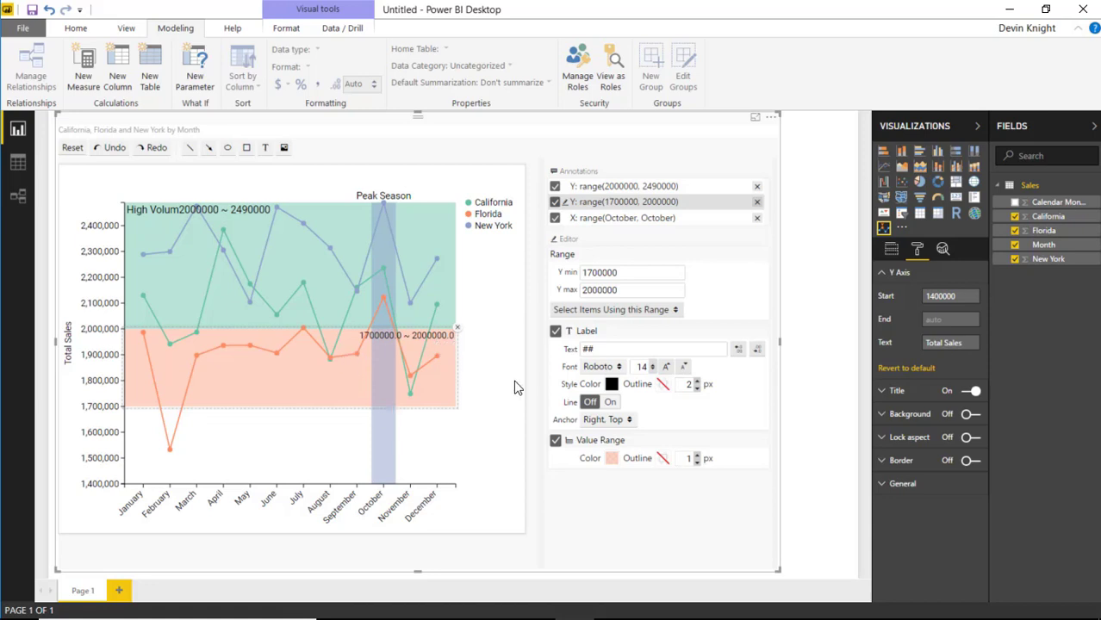
Step: Prefix the 1700000 to 2000000 range's label with "Medium Volume" and increase its font size to 15
left_click(582, 349)
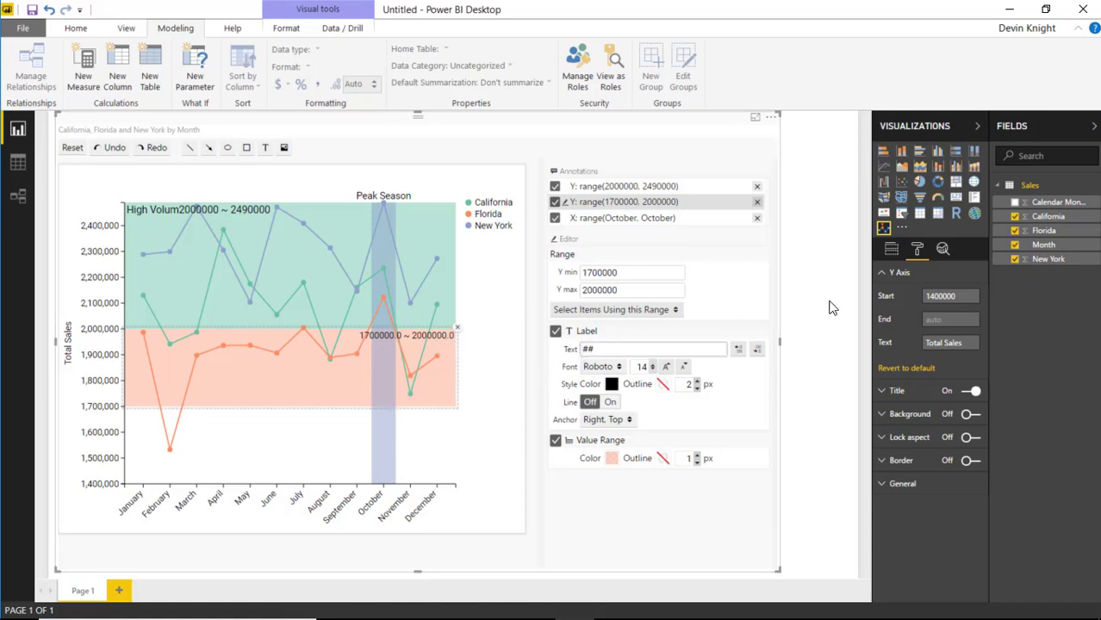
type("Medium Volume")
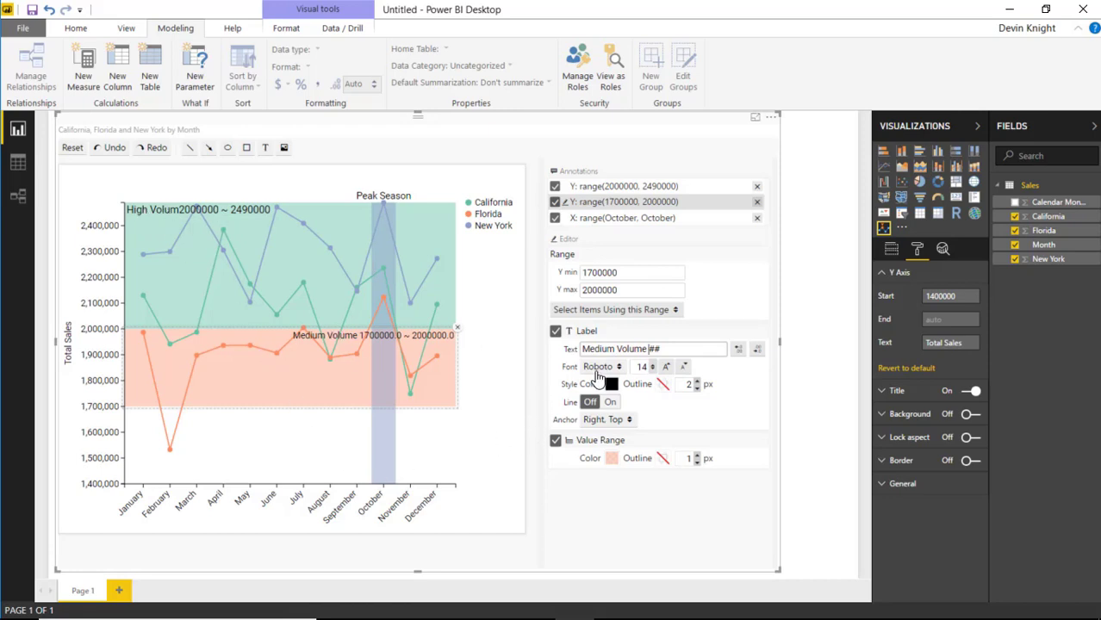
left_click(665, 370)
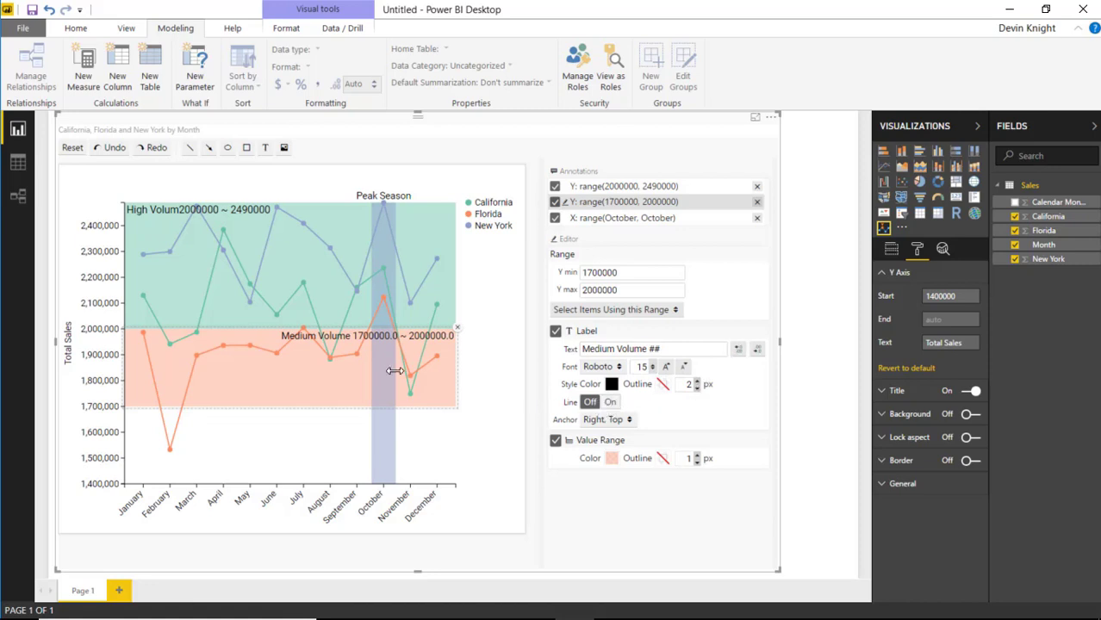
Step: Anchor the Medium Volume label at Left, Top and show its range values without decimals
left_click(633, 421)
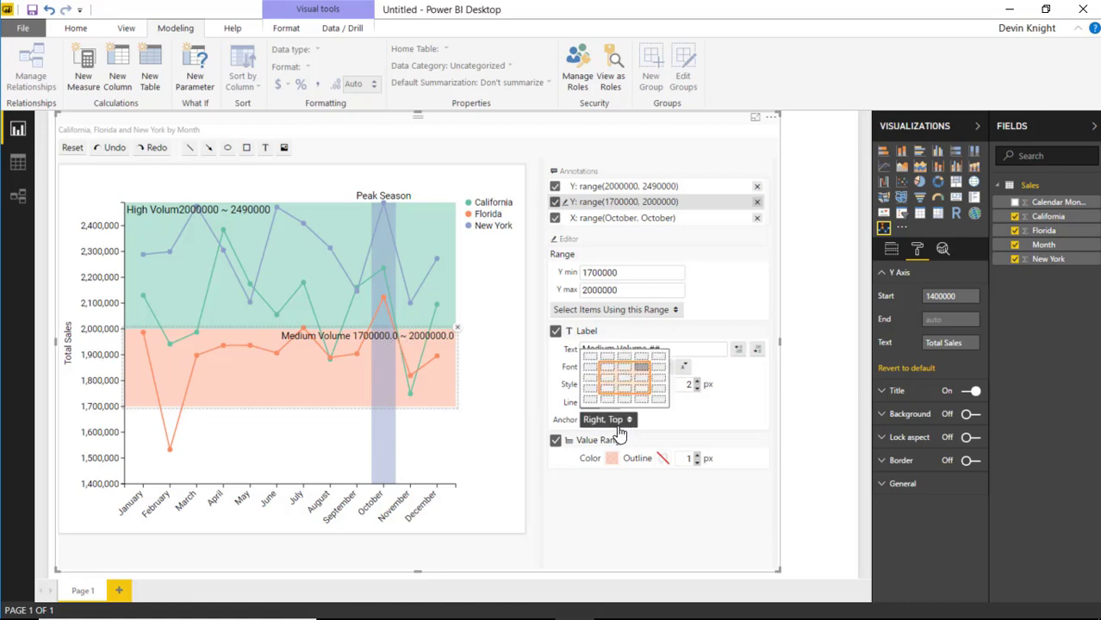
left_click(606, 373)
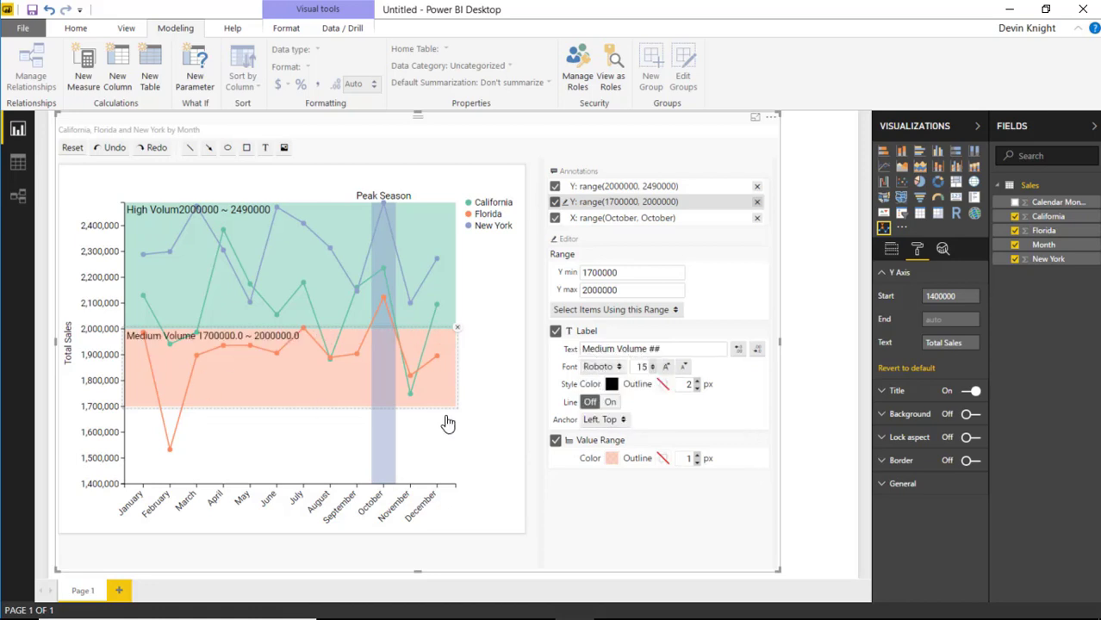
left_click(756, 349)
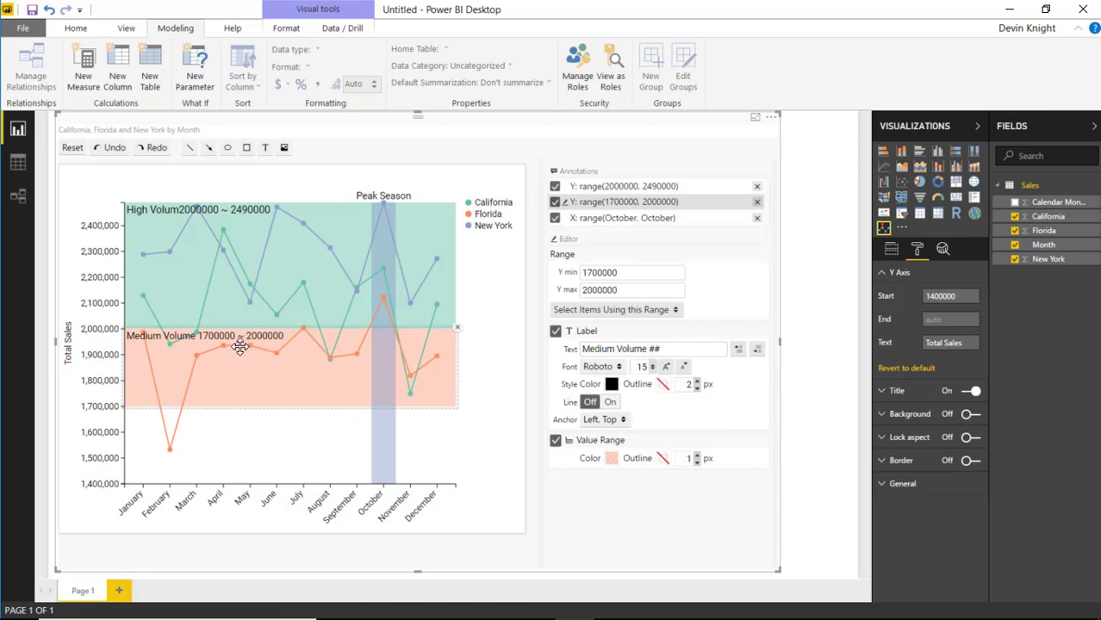
Step: Correct the label text of the 2000000 to 2490000 range to "High Volume ##"
left_click(647, 188)
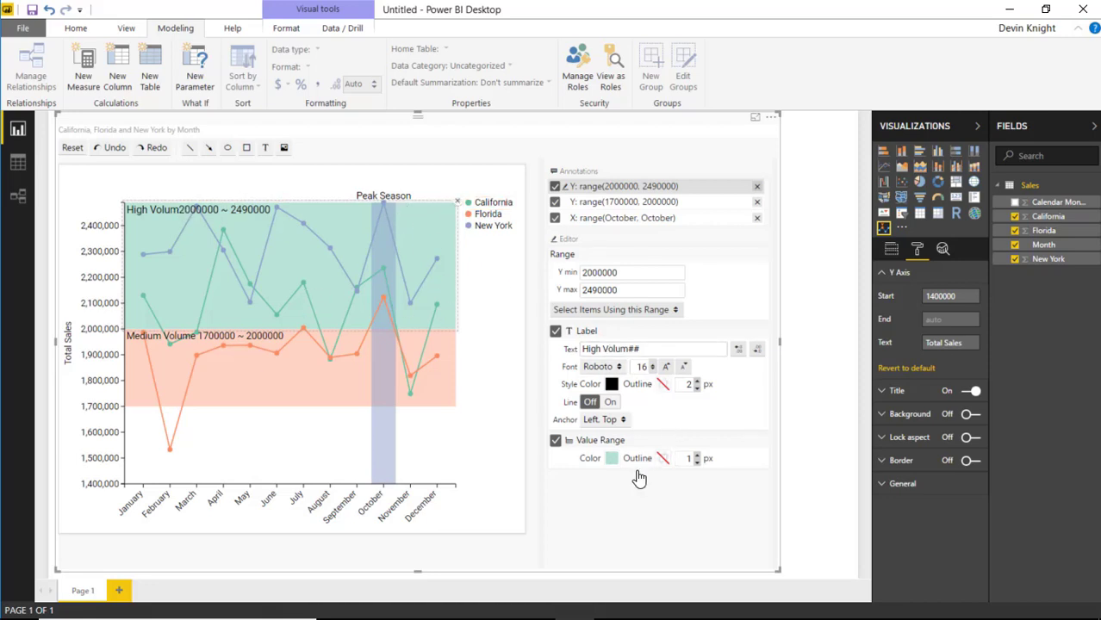
left_click(630, 348)
type("e")
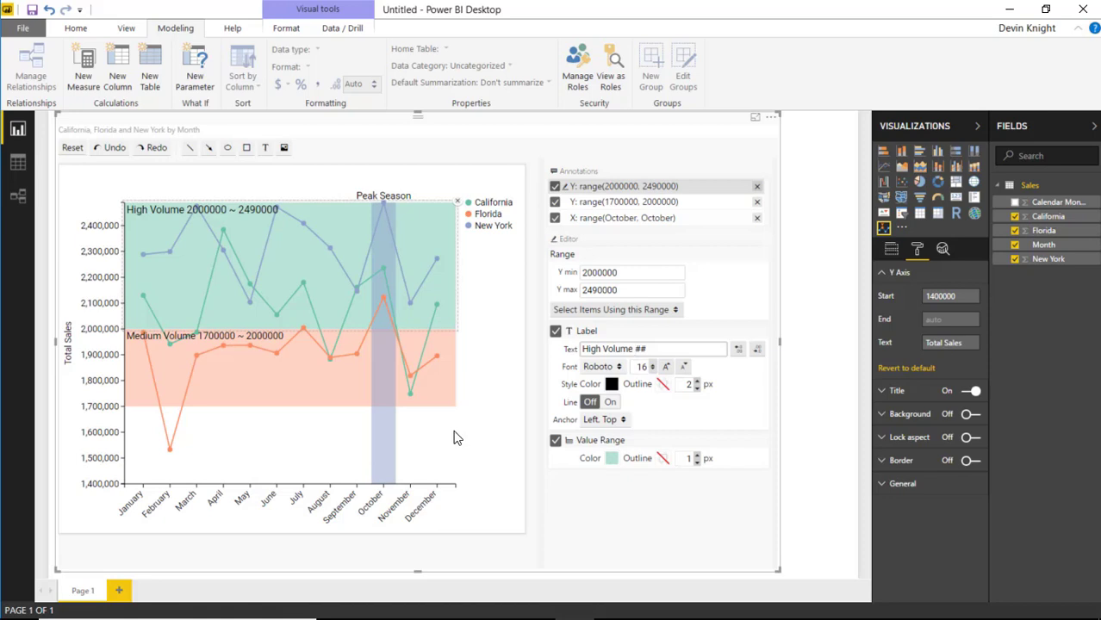
Step: Annotate Florida's February data point with its value rounded to a whole number and darken its marker to black
mouse_move(170, 454)
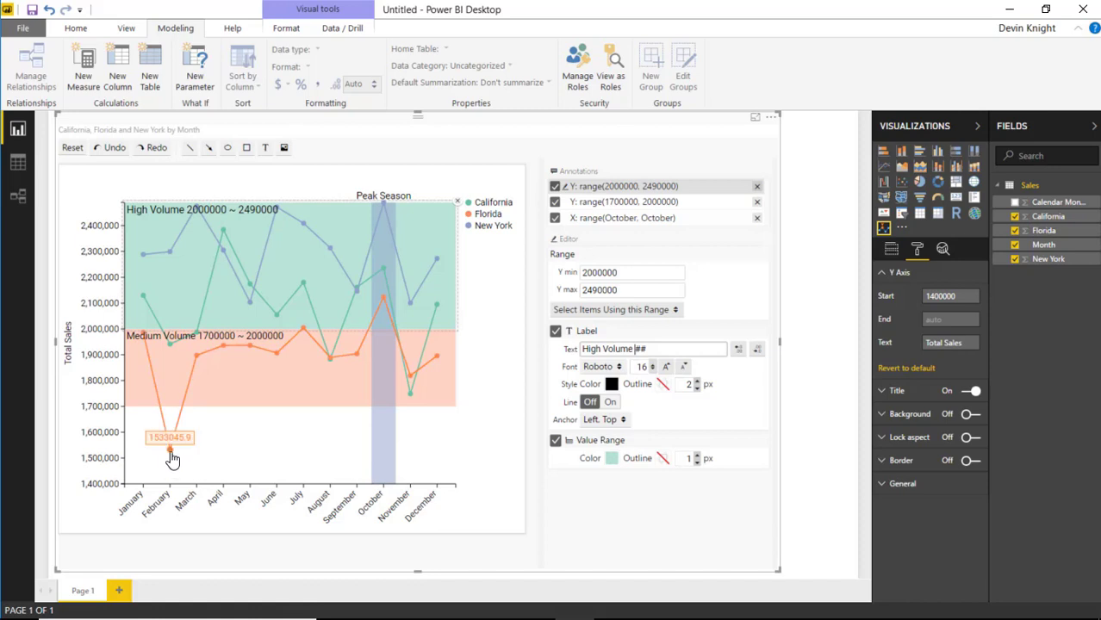
left_click(172, 460)
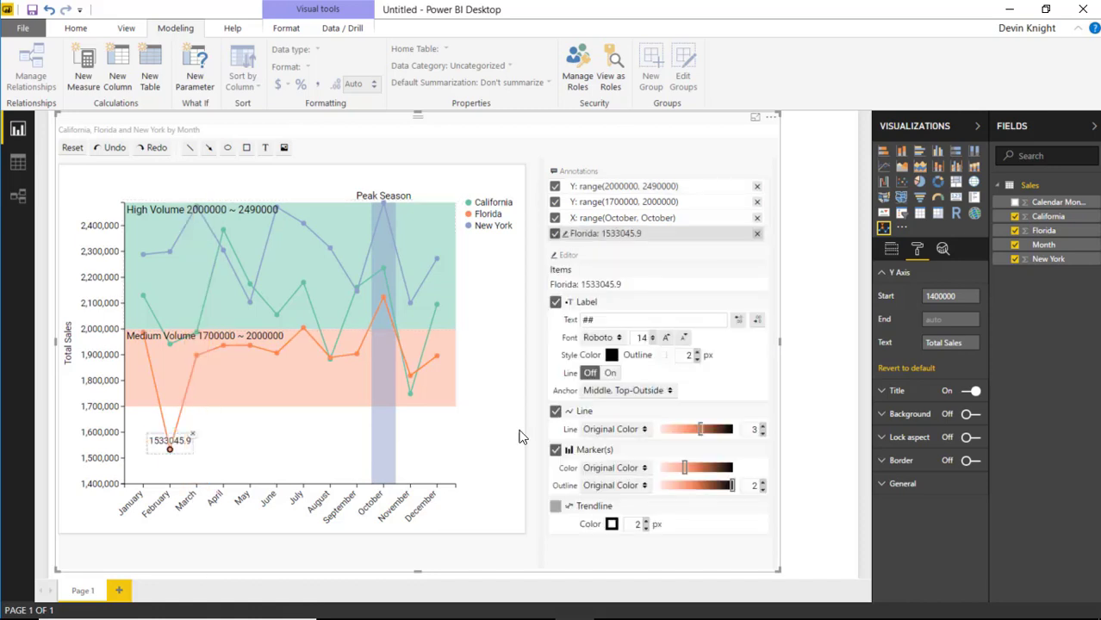
left_click(755, 321)
left_click_drag(686, 467, 737, 468)
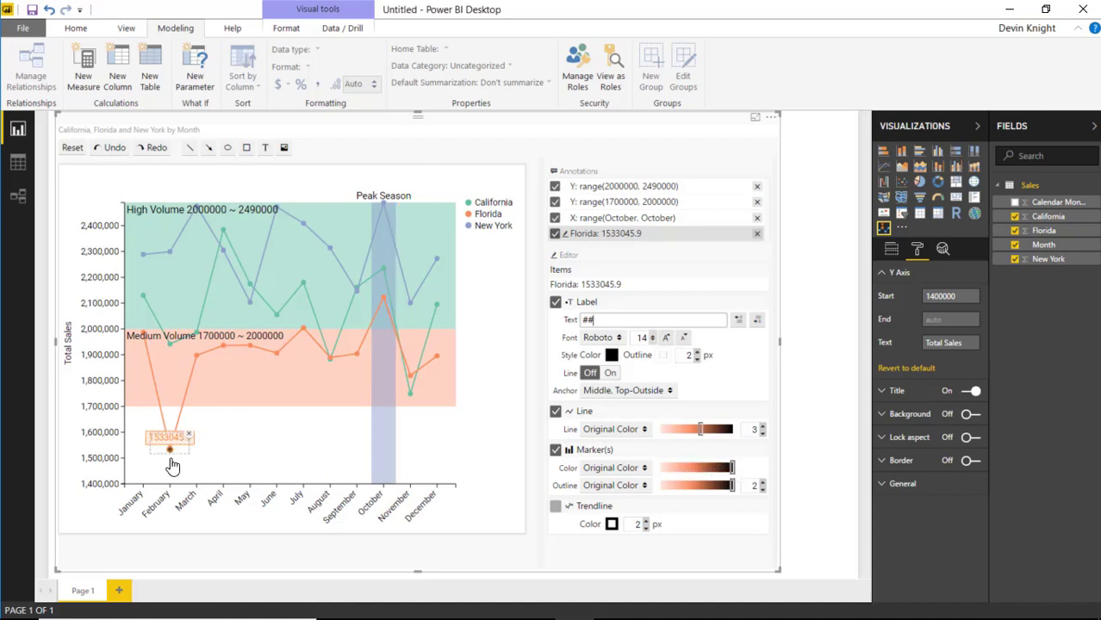
Step: Draw an arrow pointing to Florida's February point and place a text box beside it reading "New sales rep added"
left_click(207, 148)
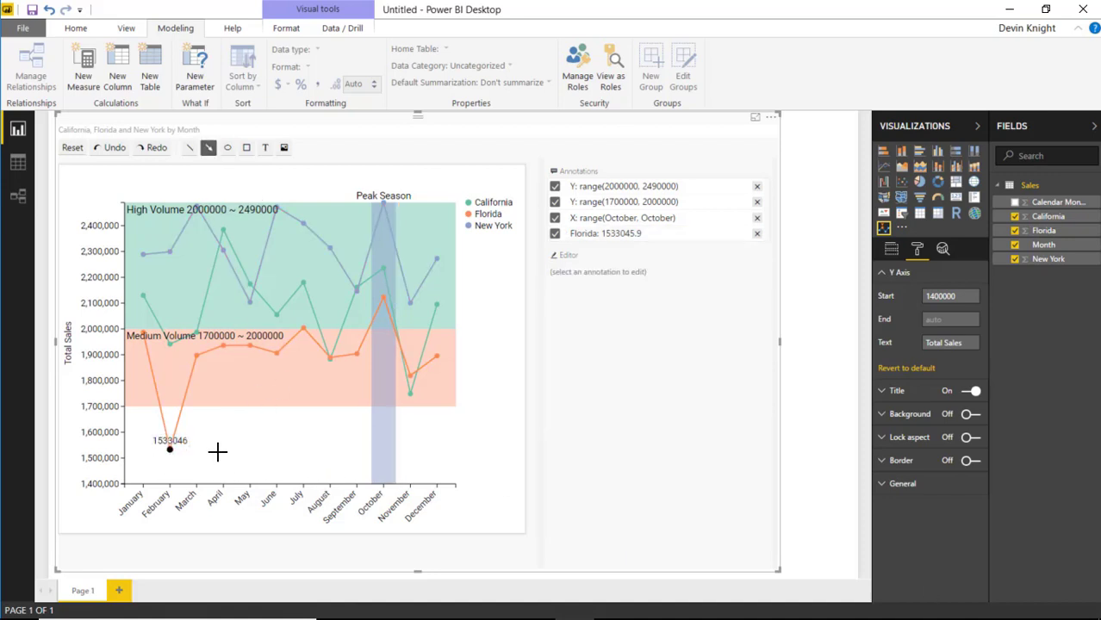
mouse_move(220, 453)
left_mouse_down()
mouse_move(184, 450)
mouse_move(303, 465)
left_mouse_up()
left_click(264, 147)
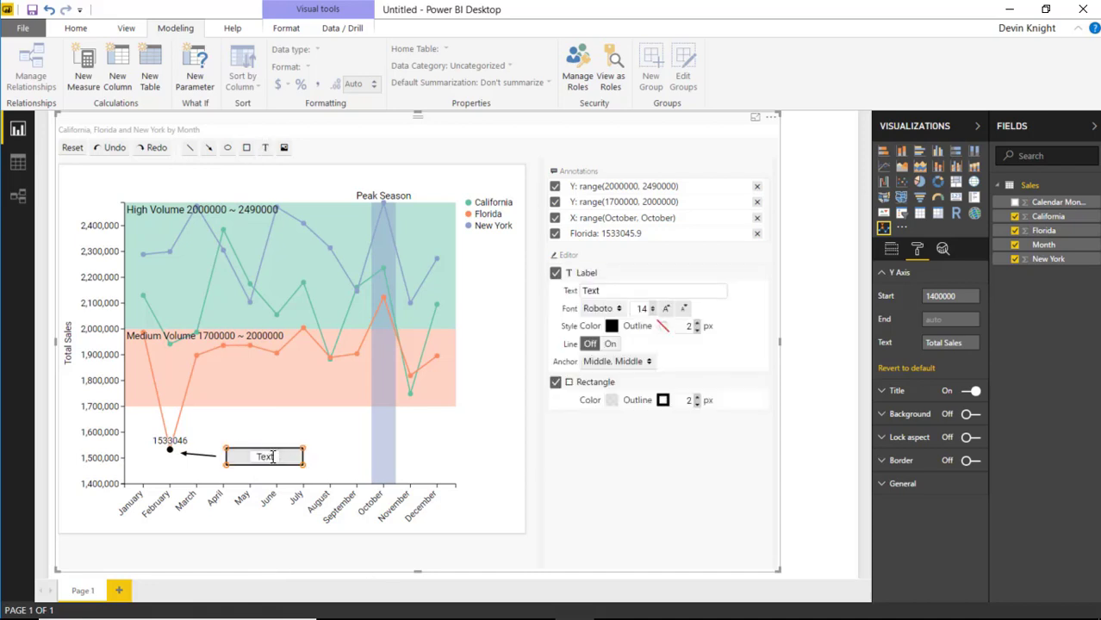
double_click(272, 457)
type("New Rep")
key("BackSpace")
key("BackSpace")
key("BackSpace")
type("sales rep added")
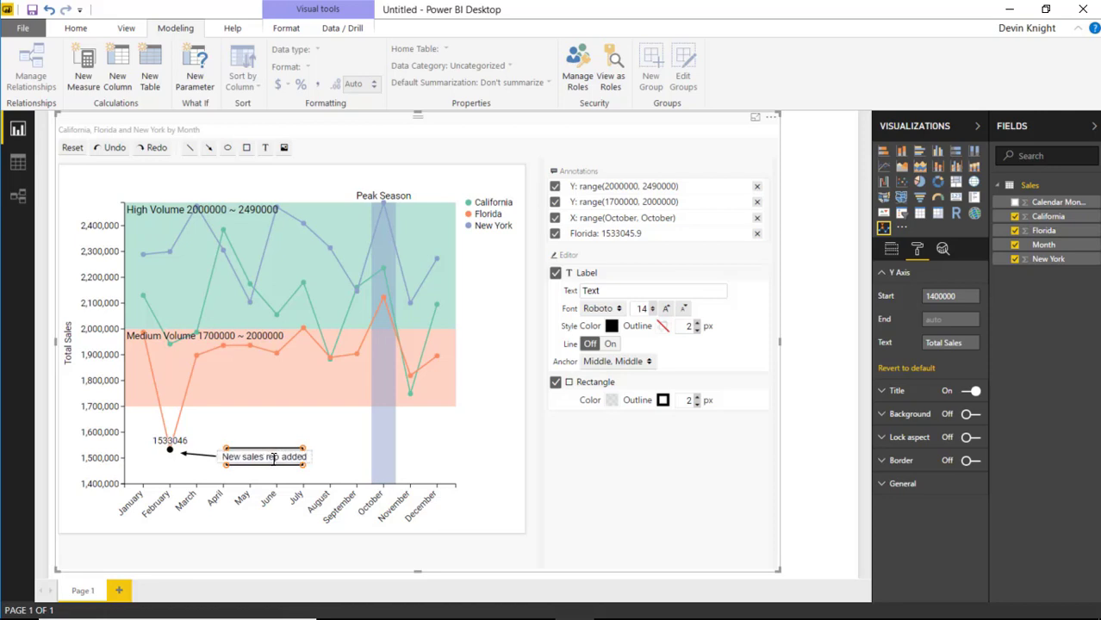
left_click(248, 467)
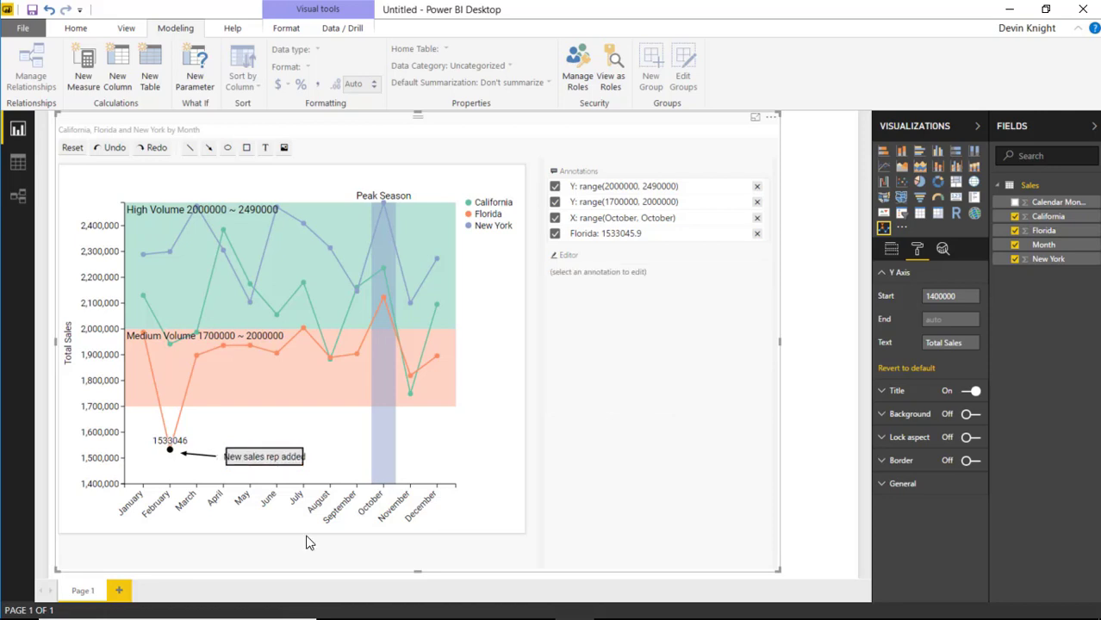
Step: Turn off the rectangle around the "New sales rep added" text
left_click(258, 456)
left_click(663, 400)
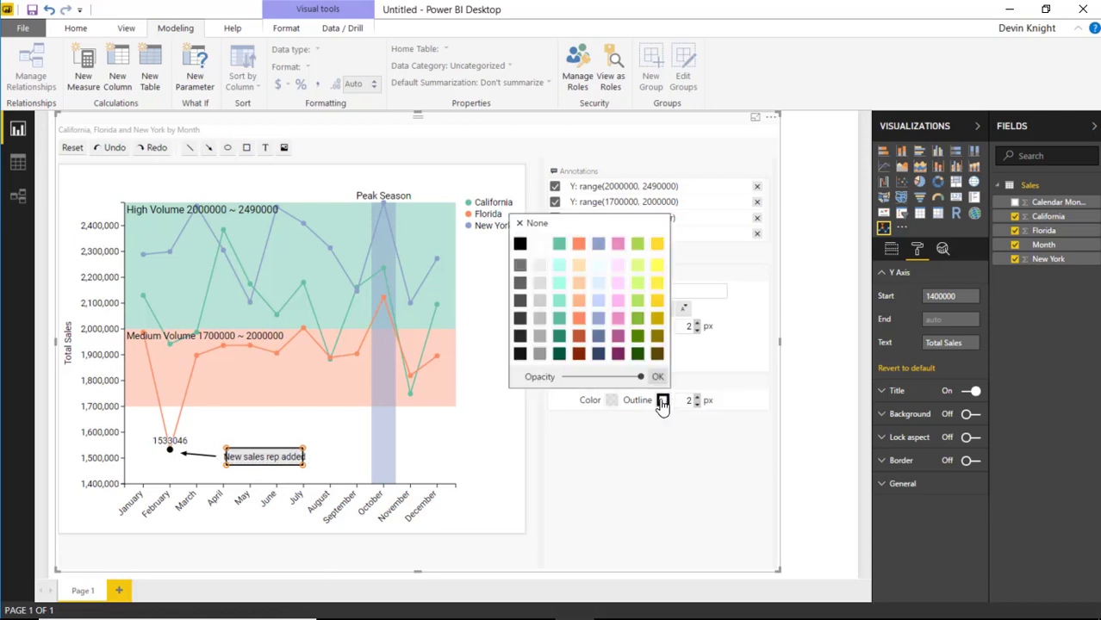
left_click(636, 421)
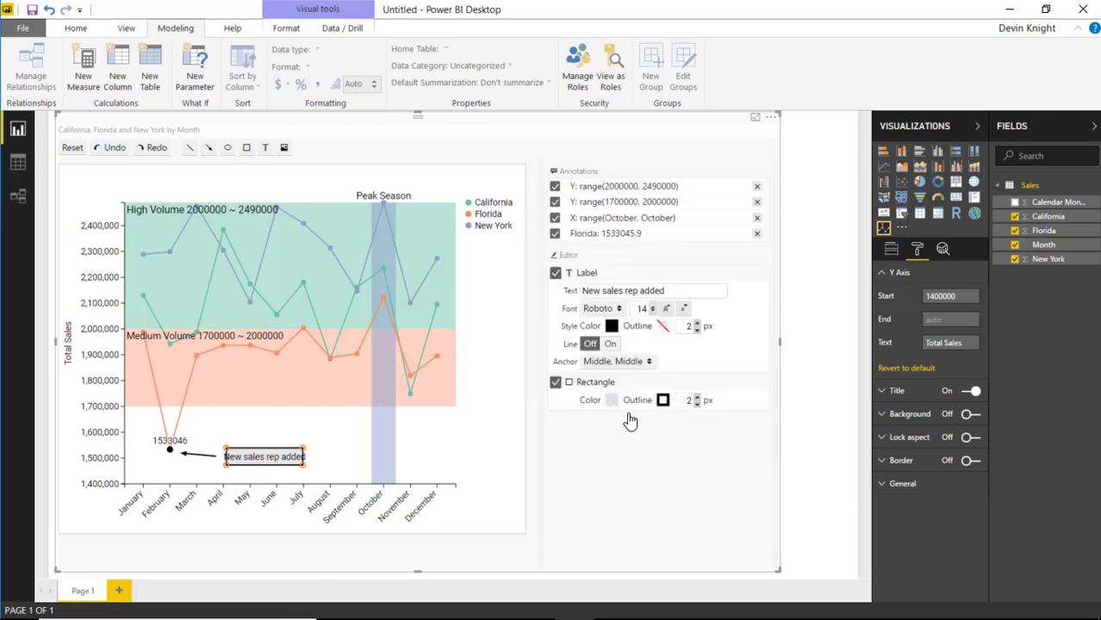
left_click(555, 382)
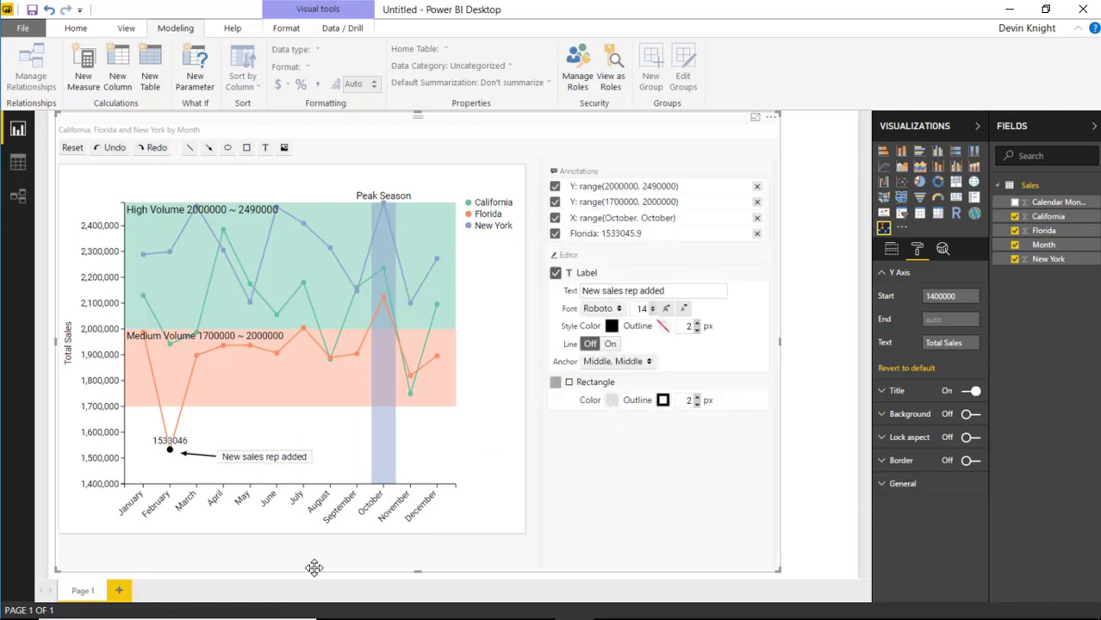
left_click(242, 448)
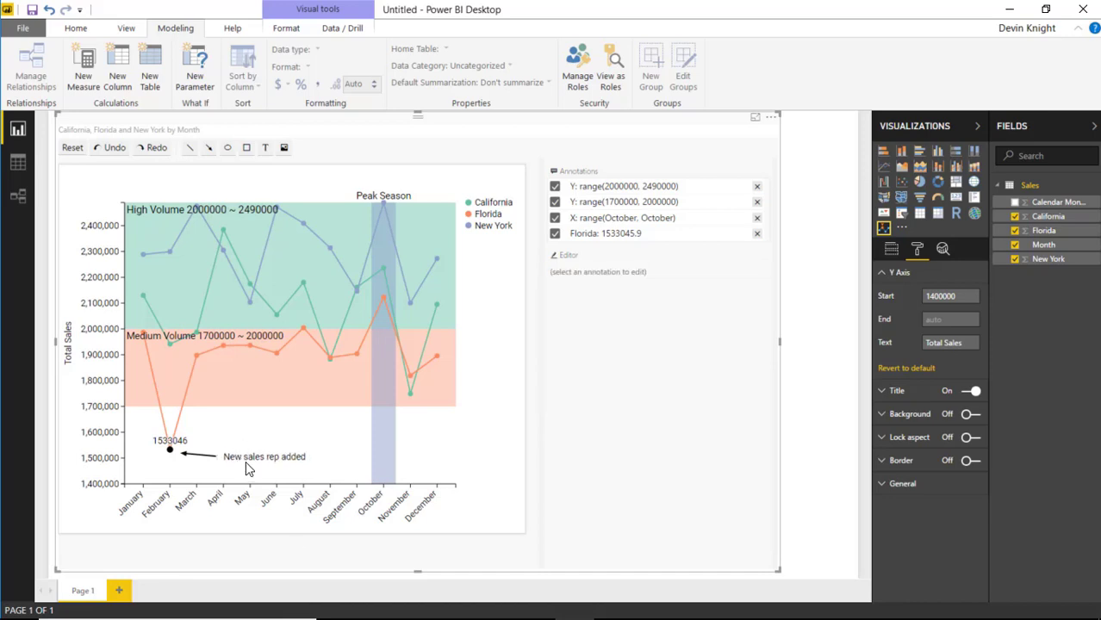
Step: Annotate Florida's April to June points as one group and delete that annotation
left_click(246, 457)
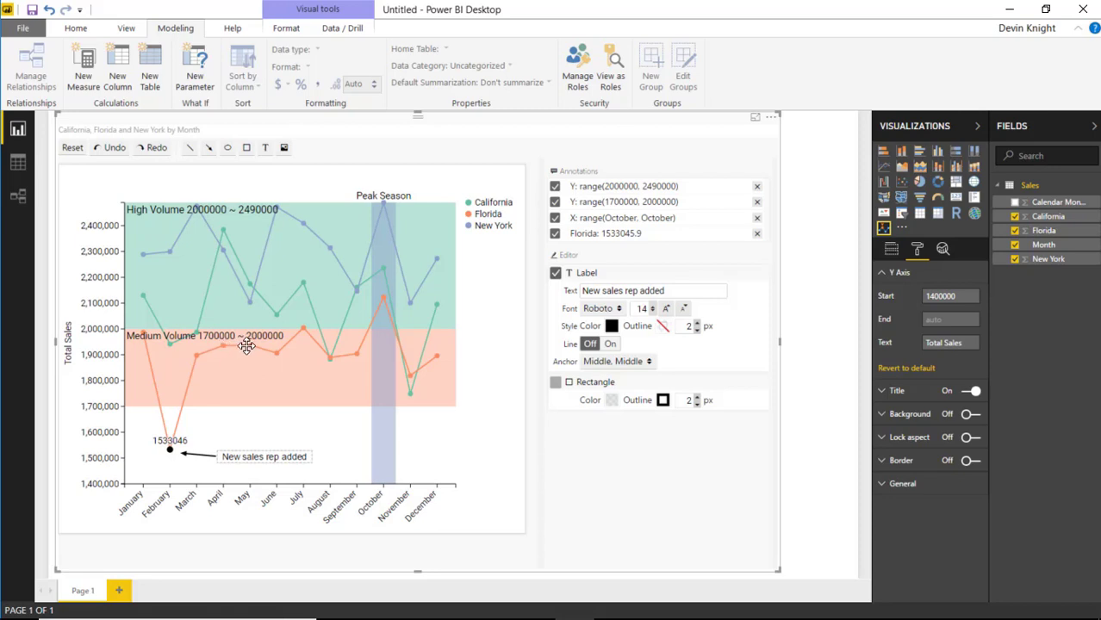
left_click(280, 403)
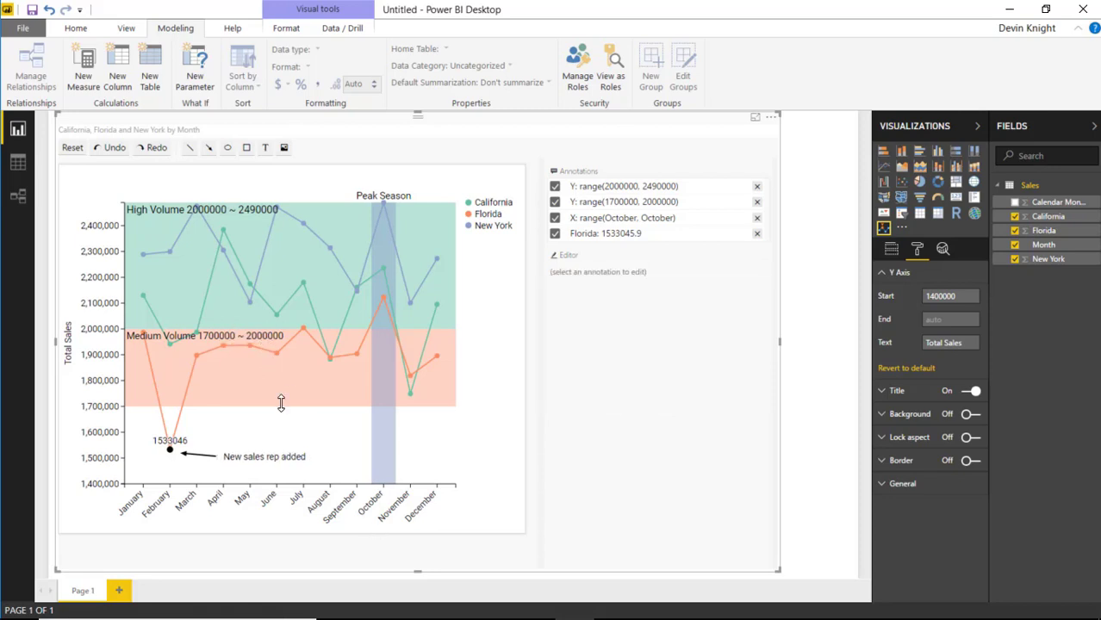
left_click_drag(298, 419, 212, 343)
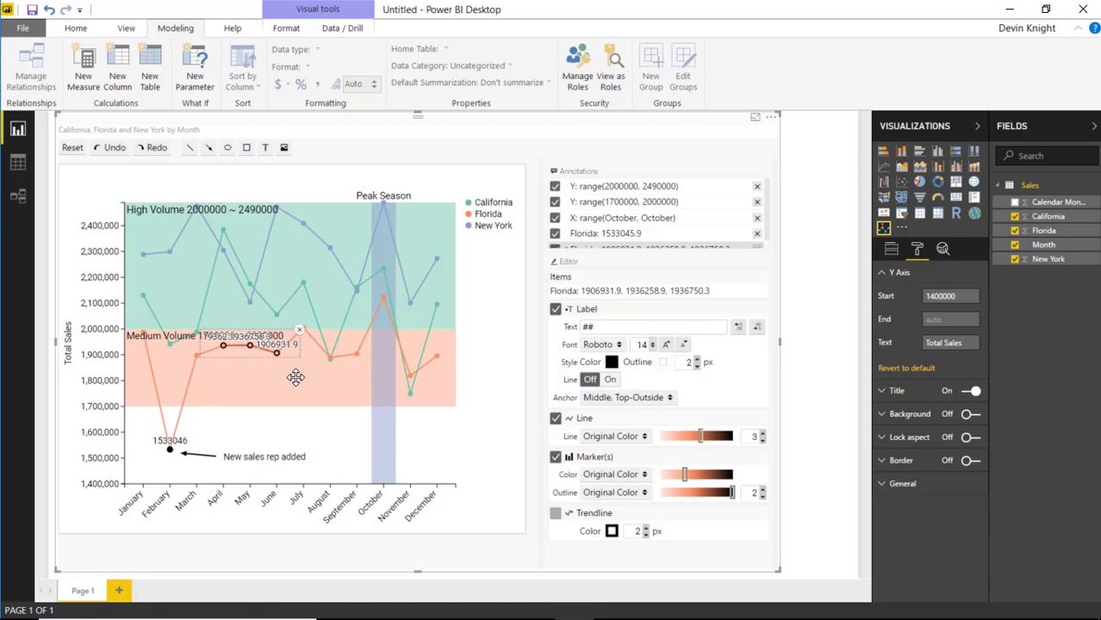
left_click(299, 330)
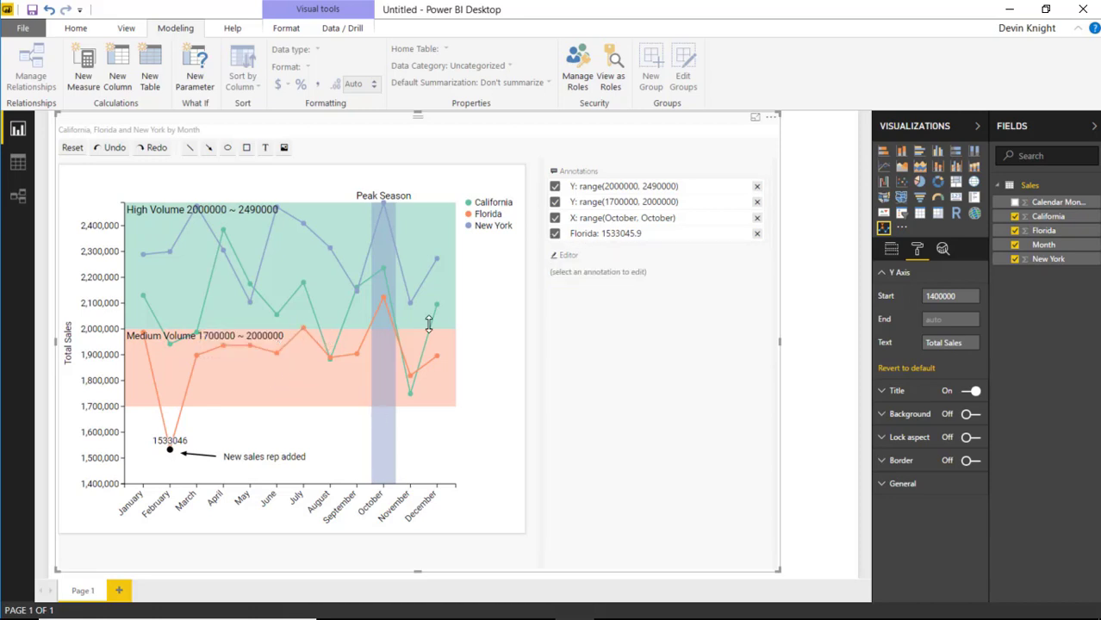
Step: Annotate the whole California line and remove that annotation from the annotations list
left_click(489, 203)
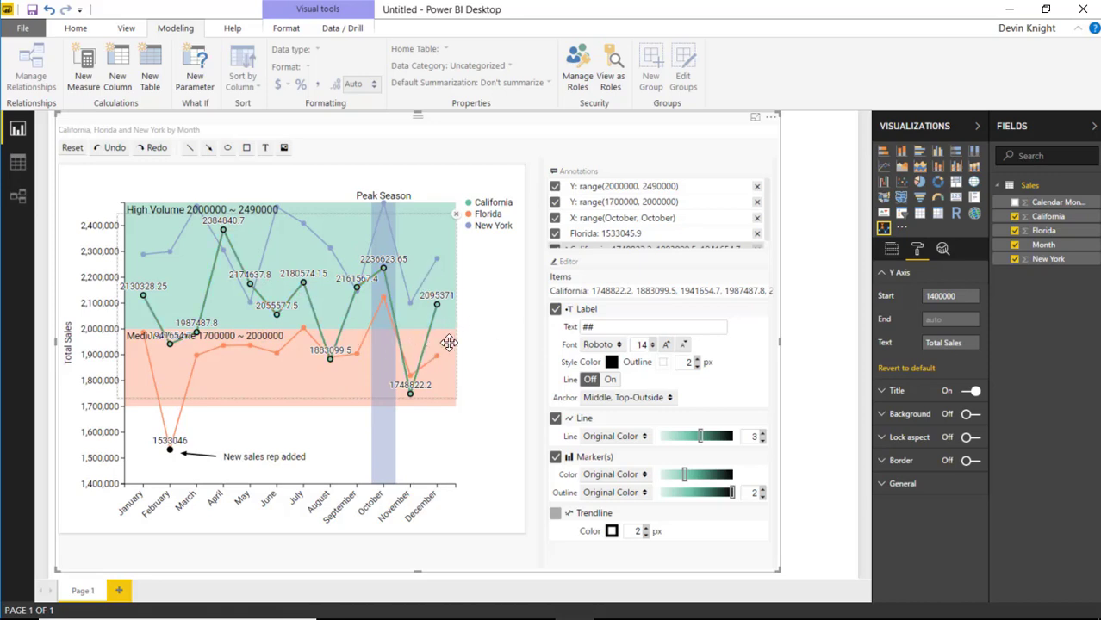
scroll(603, 226, "down", 1)
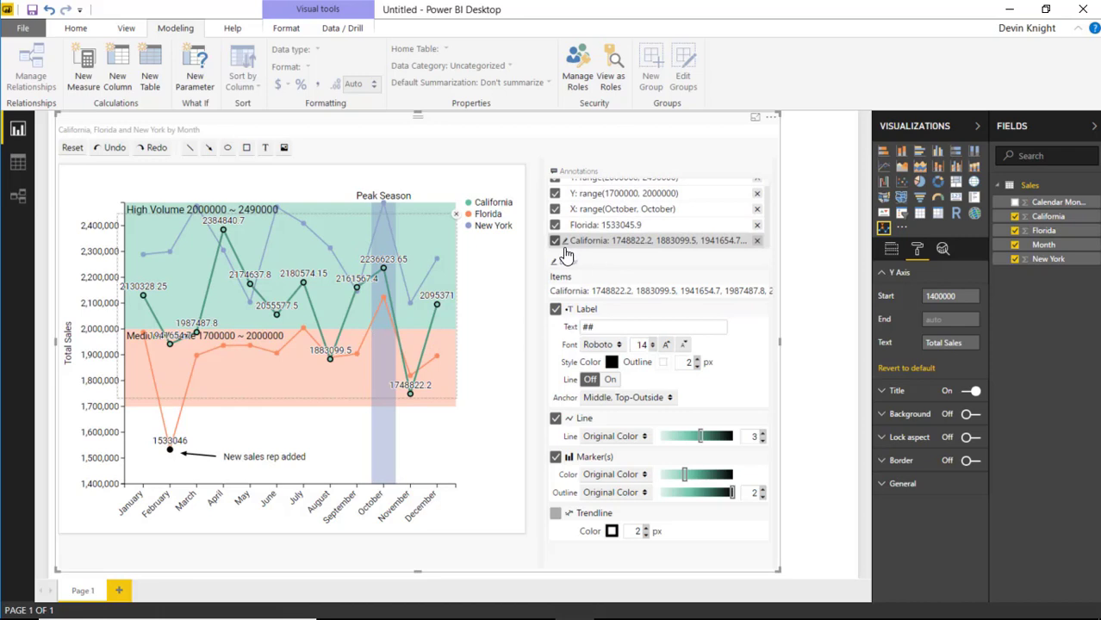
left_click(754, 242)
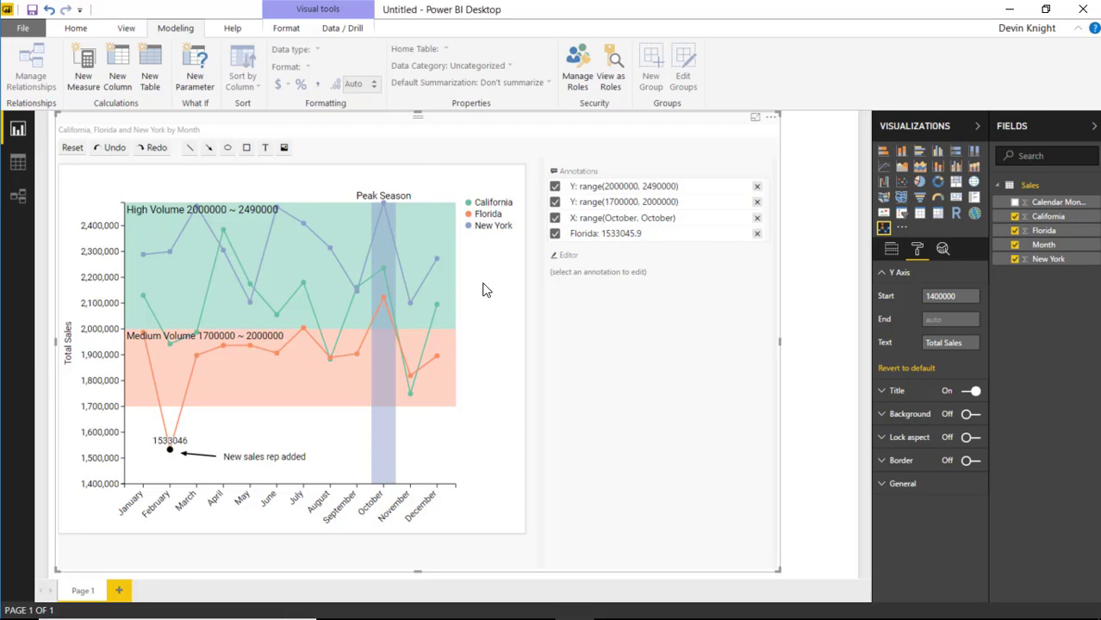
Step: Annotate the California, Florida and New York lines together as one annotation and turn off its value labels
left_click(498, 207)
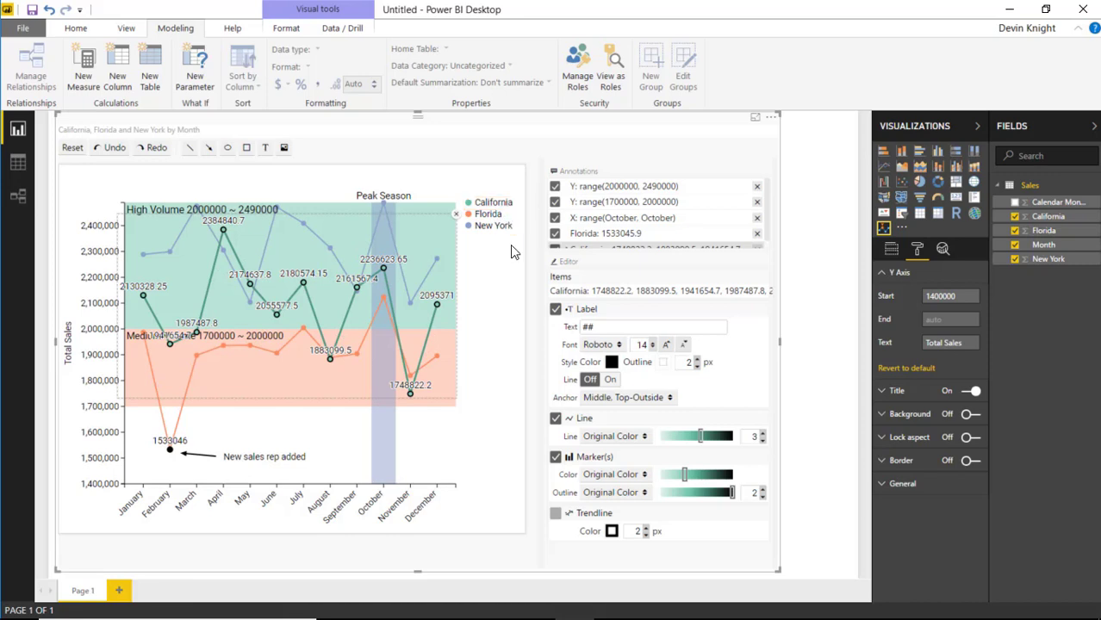
left_click(488, 214)
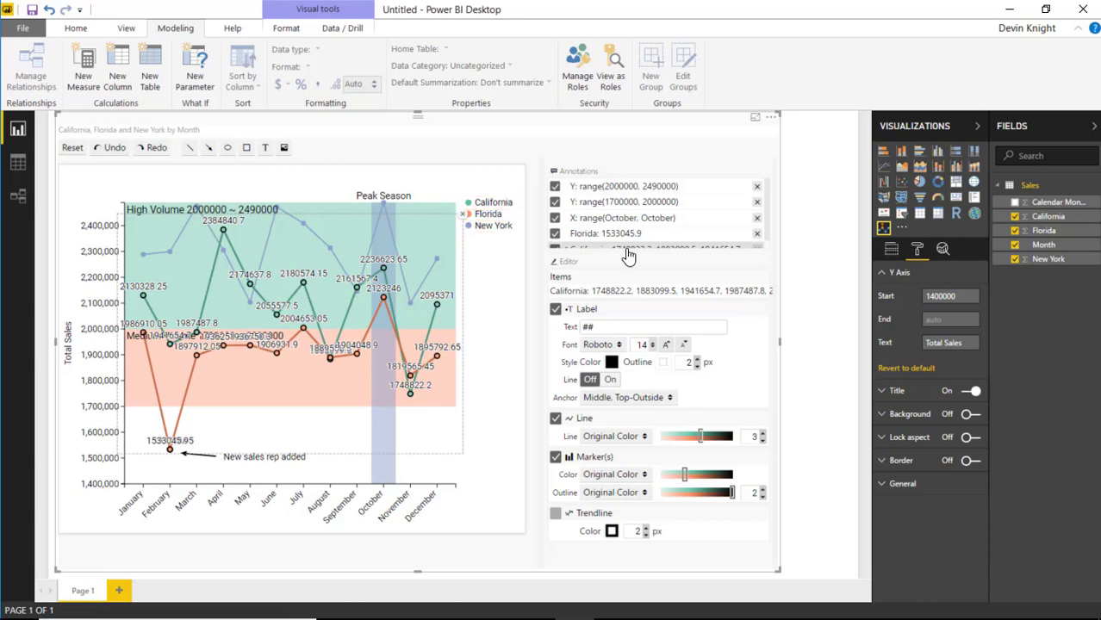
left_click(500, 228)
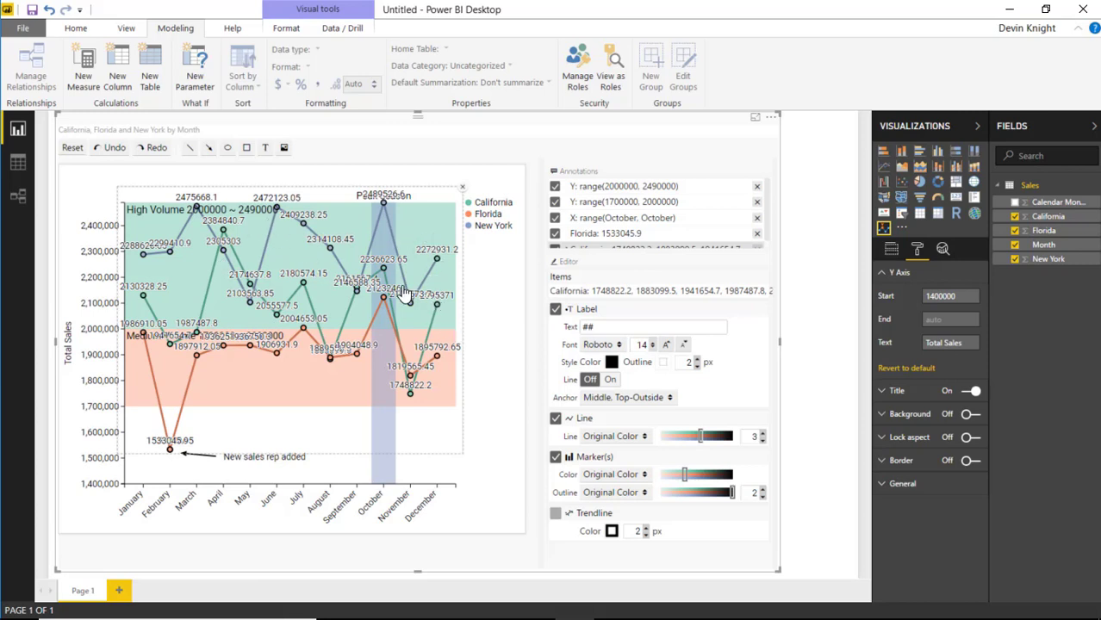
left_click(555, 308)
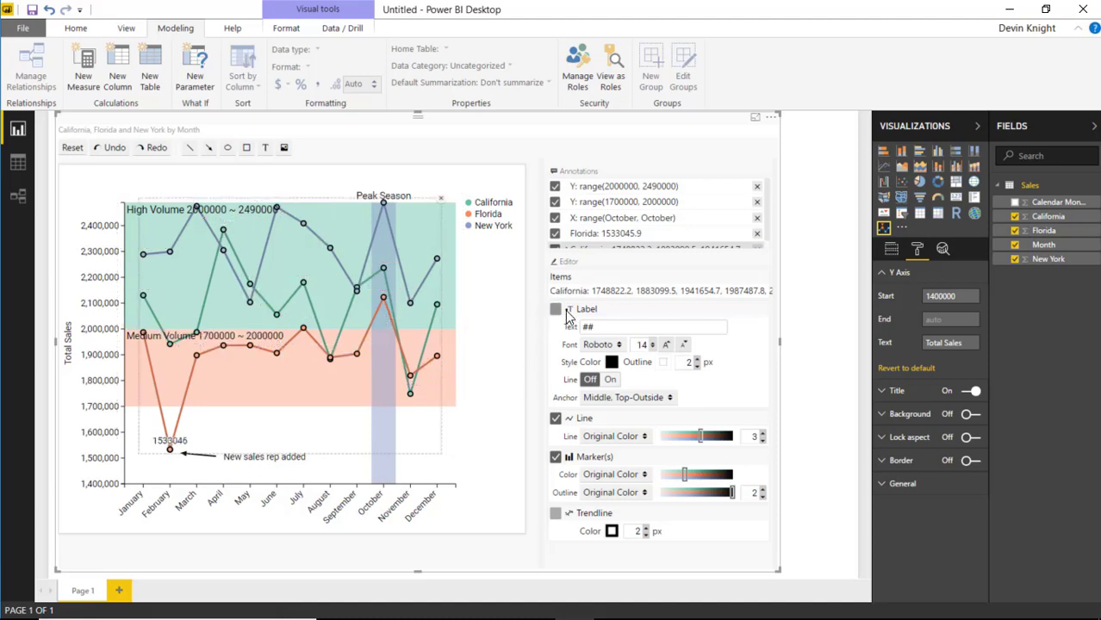
Step: Add a trendline to the annotation of all three states and set its thickness to 3 px
left_click(555, 513)
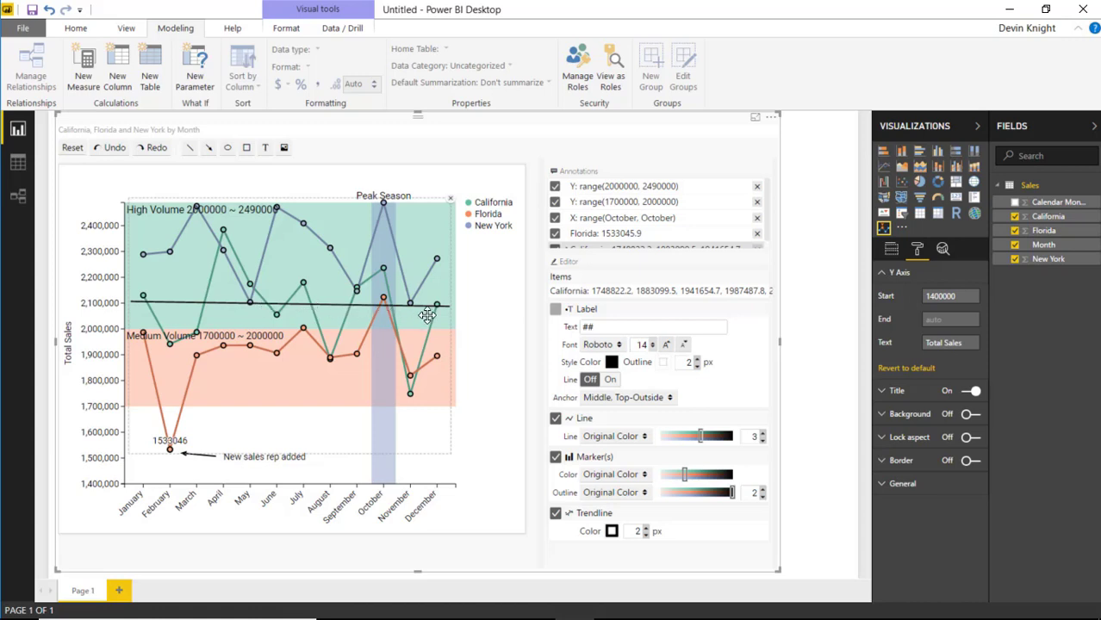
left_click(646, 527)
left_click(646, 527)
left_click(646, 527)
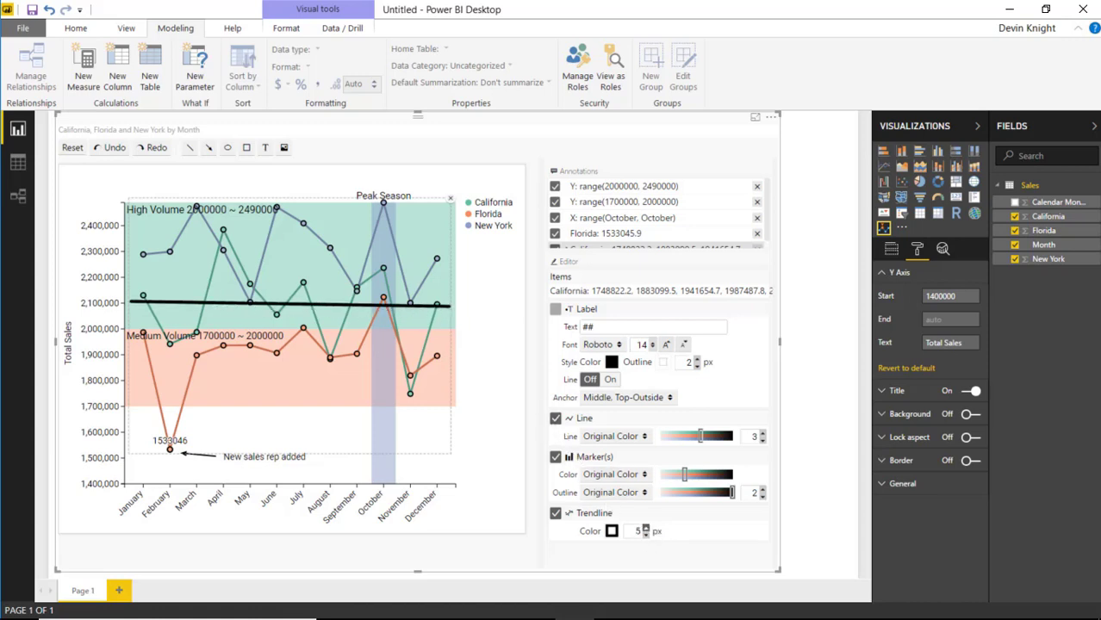
left_click(645, 534)
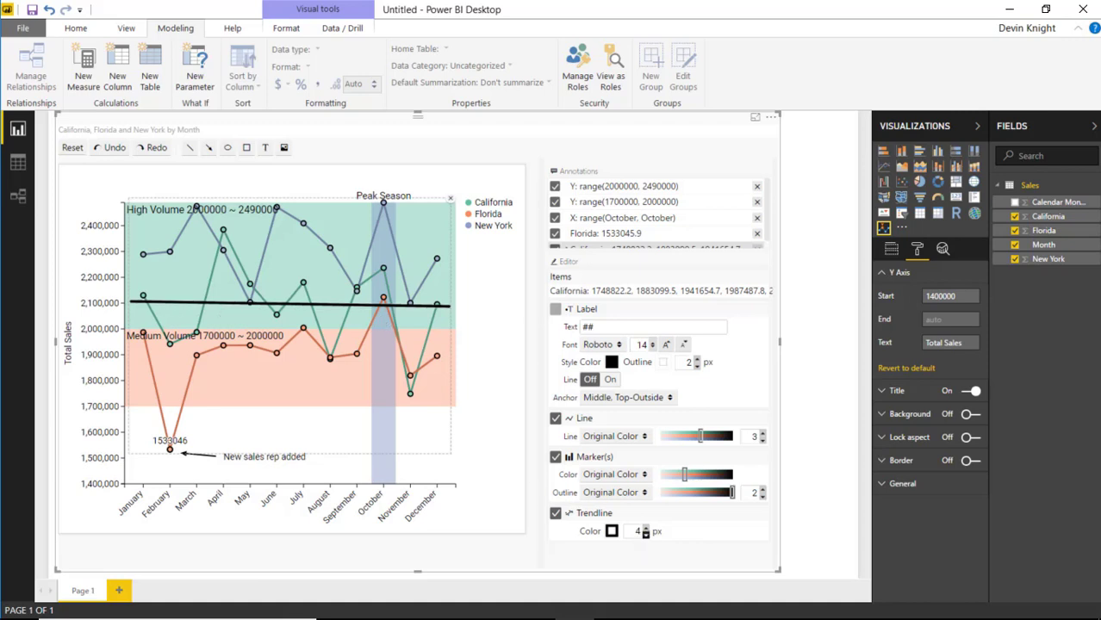
left_click(645, 534)
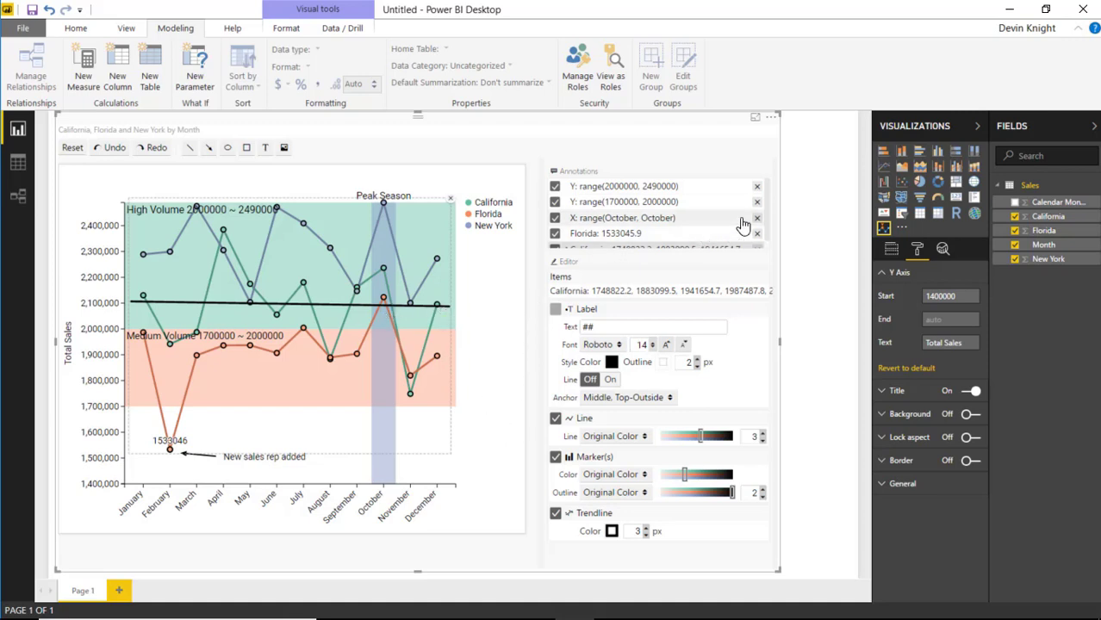
left_click(711, 155)
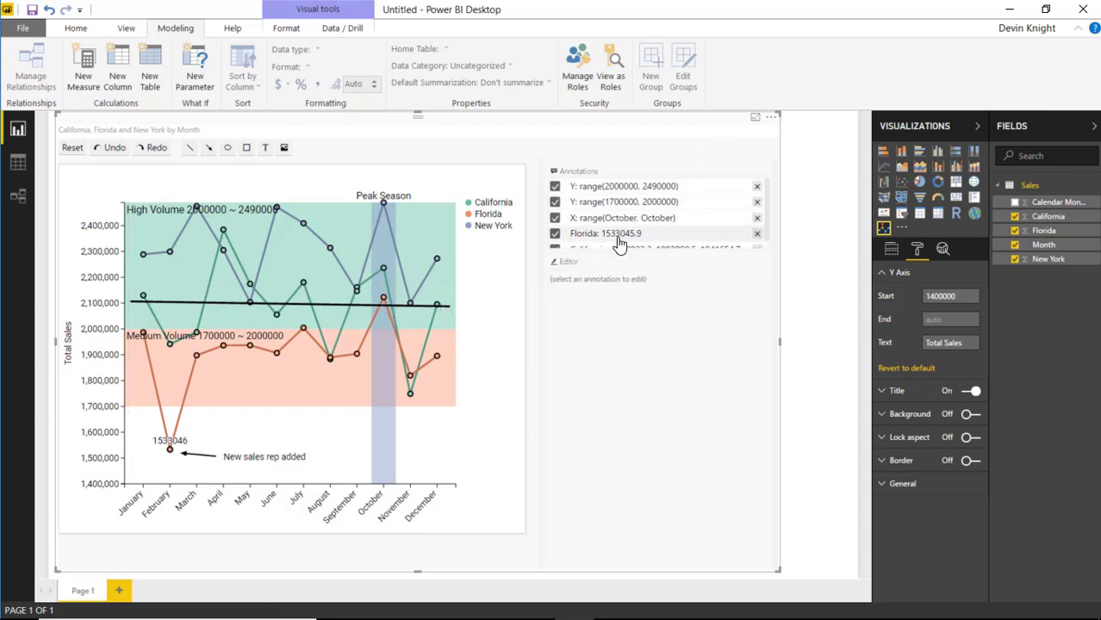
Step: Hide and show again the three-state annotation with the trendline, and do the same for Florida's February annotation
scroll(625, 237, "down", 1)
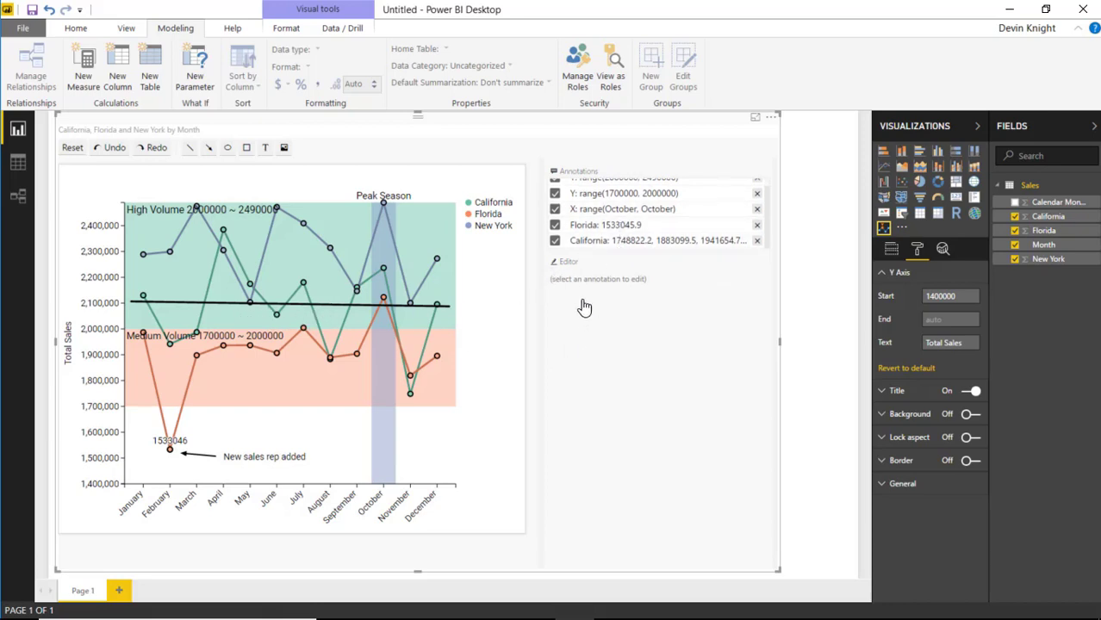
left_click(554, 241)
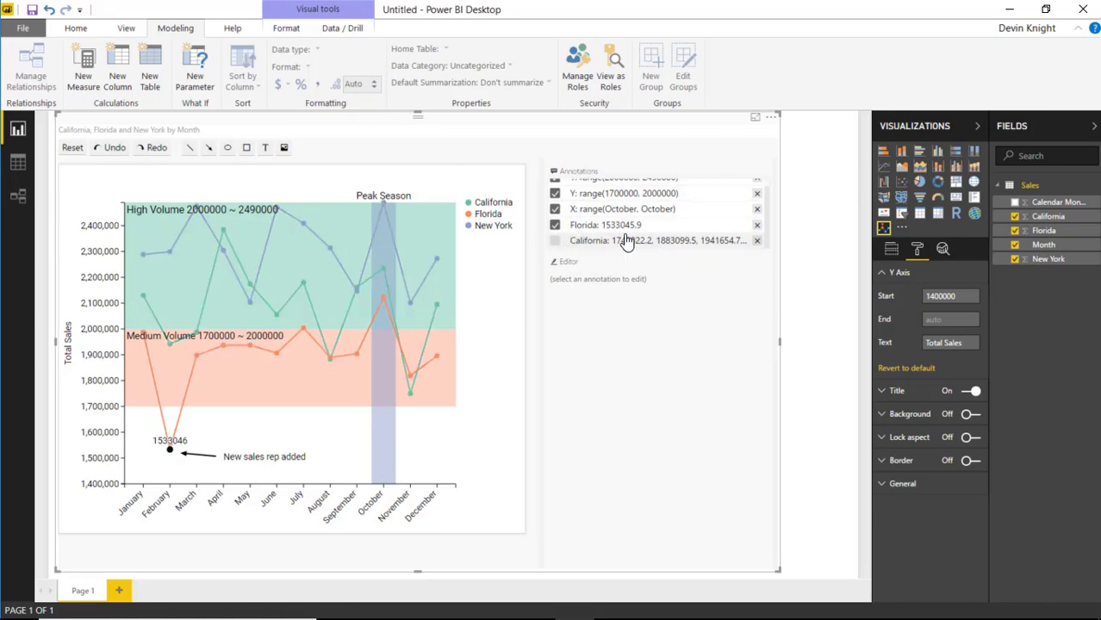
left_click(554, 241)
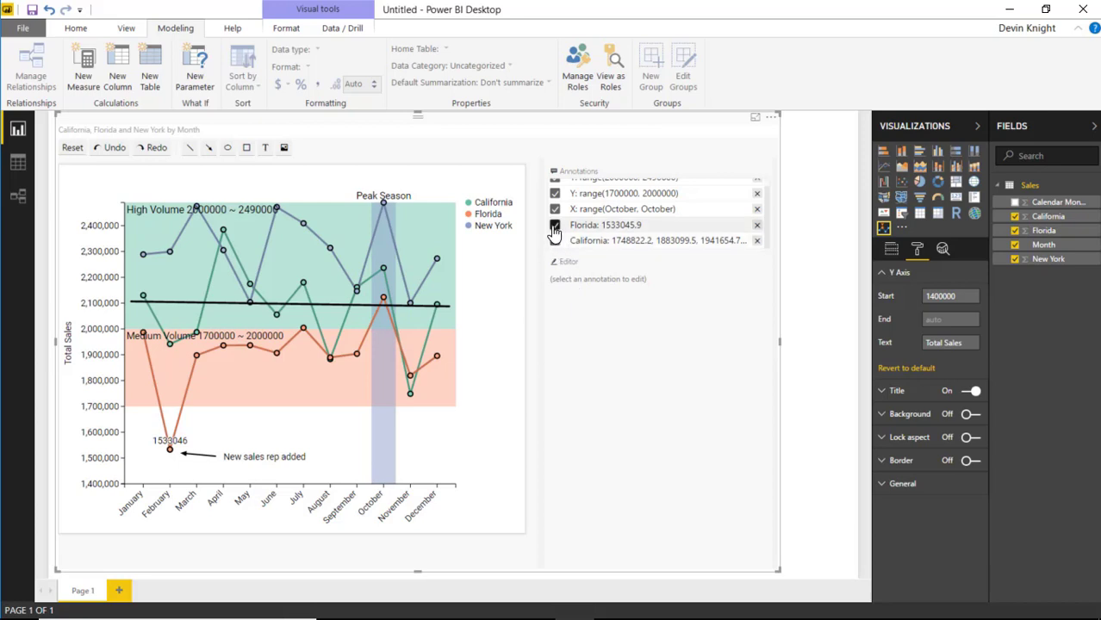
left_click(555, 225)
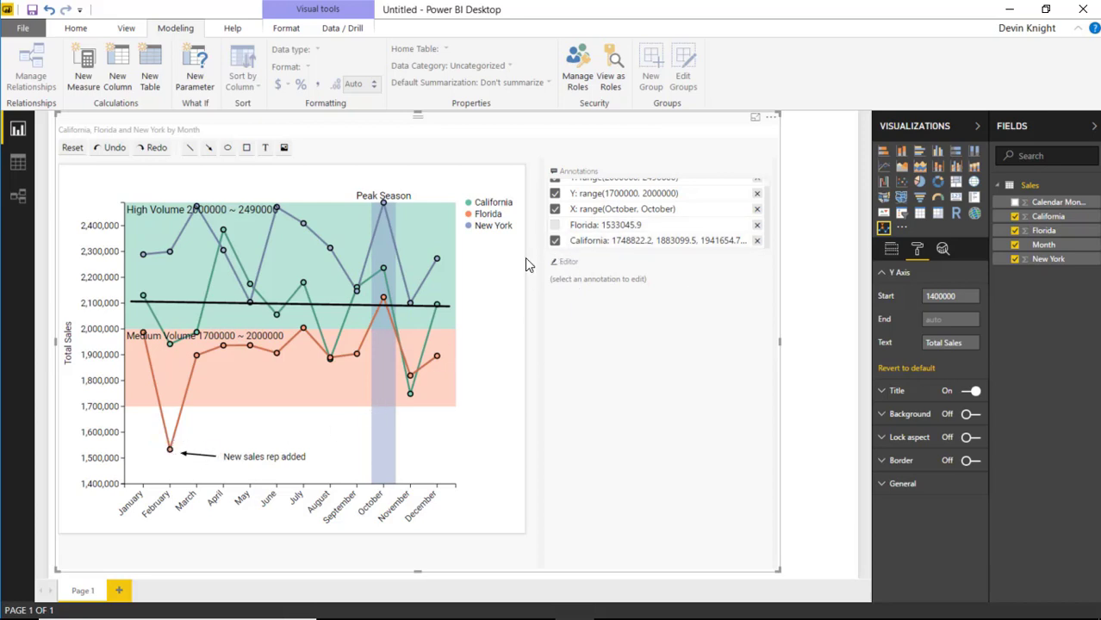
left_click(555, 225)
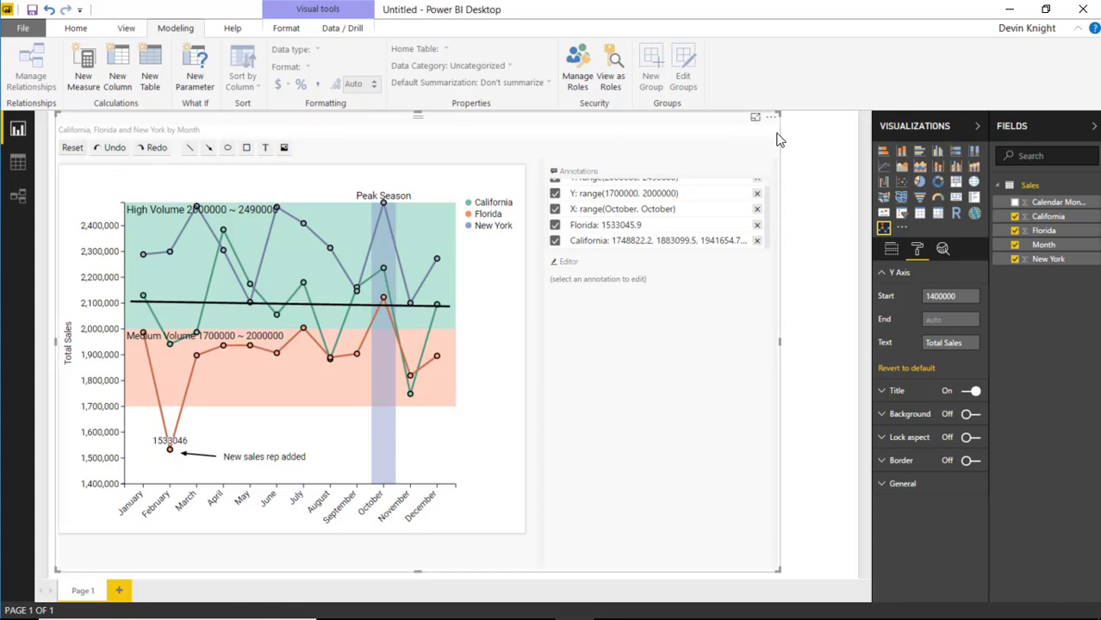
Step: Turn off the title of the line chart in its format settings and deselect the visual
left_click(810, 210)
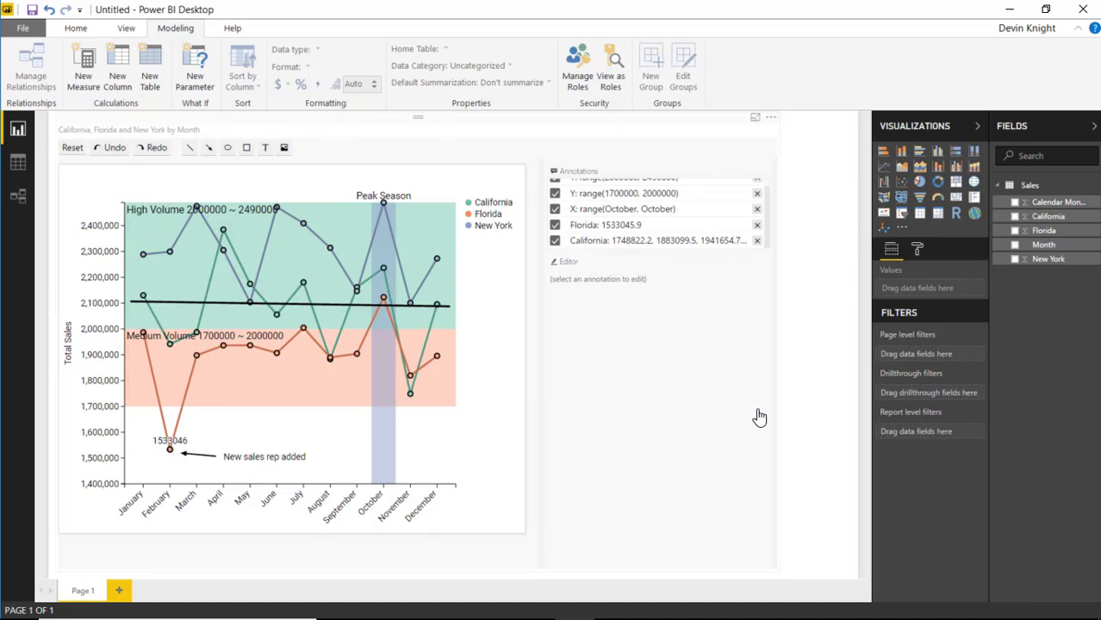
left_click(685, 135)
left_click(918, 249)
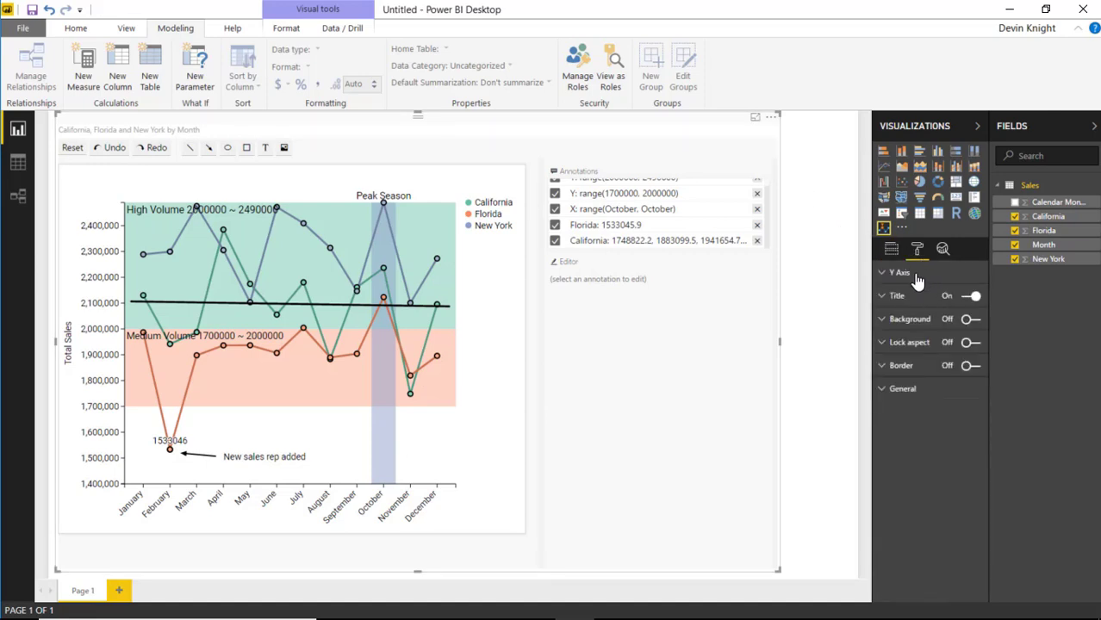
left_click(899, 272)
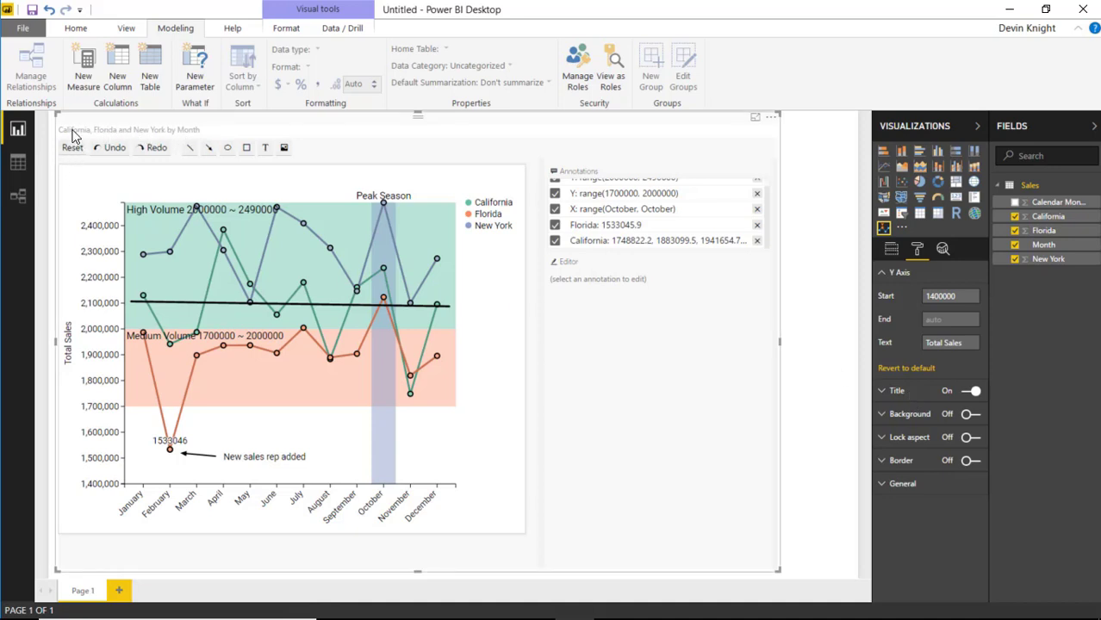
left_click(970, 390)
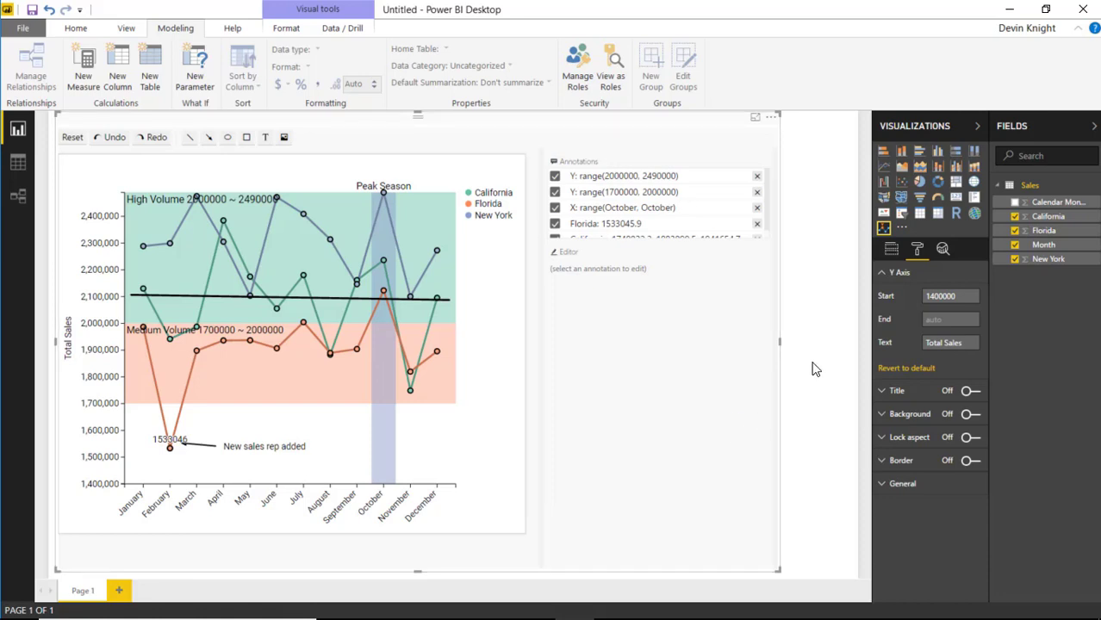
key("Escape")
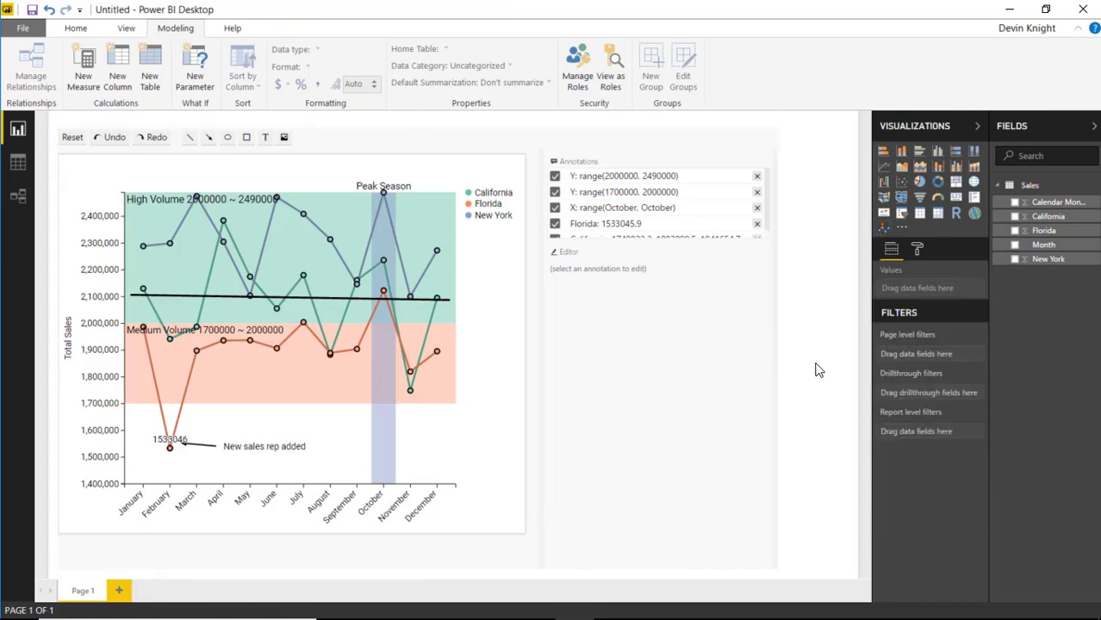